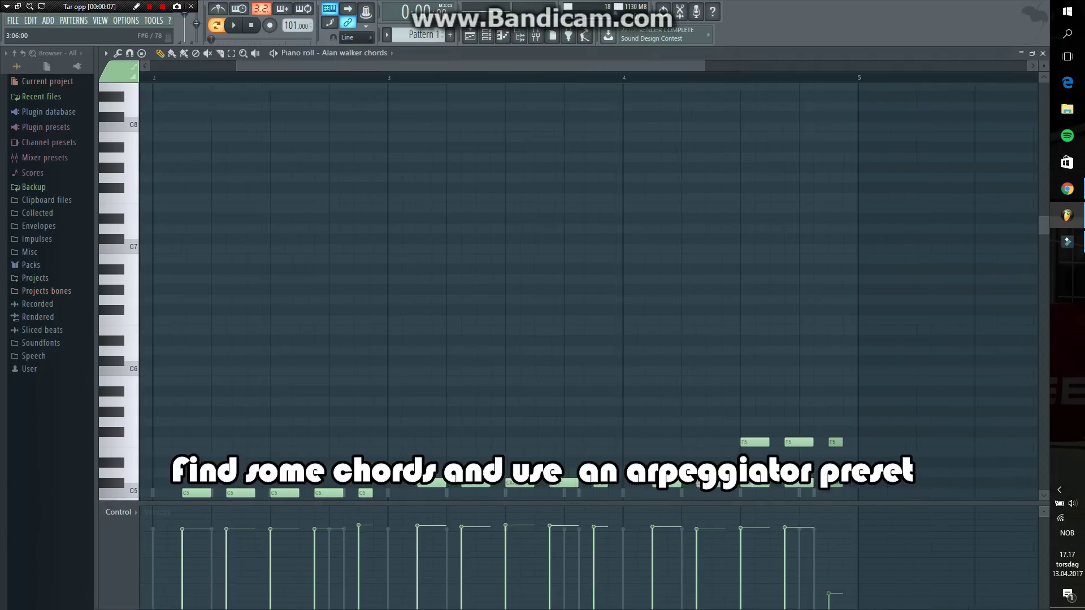
- Play the Alan walker chords of Pattern 1 in the piano roll and view all of their notes
scroll(444, 220, "down", 8)
key("space")
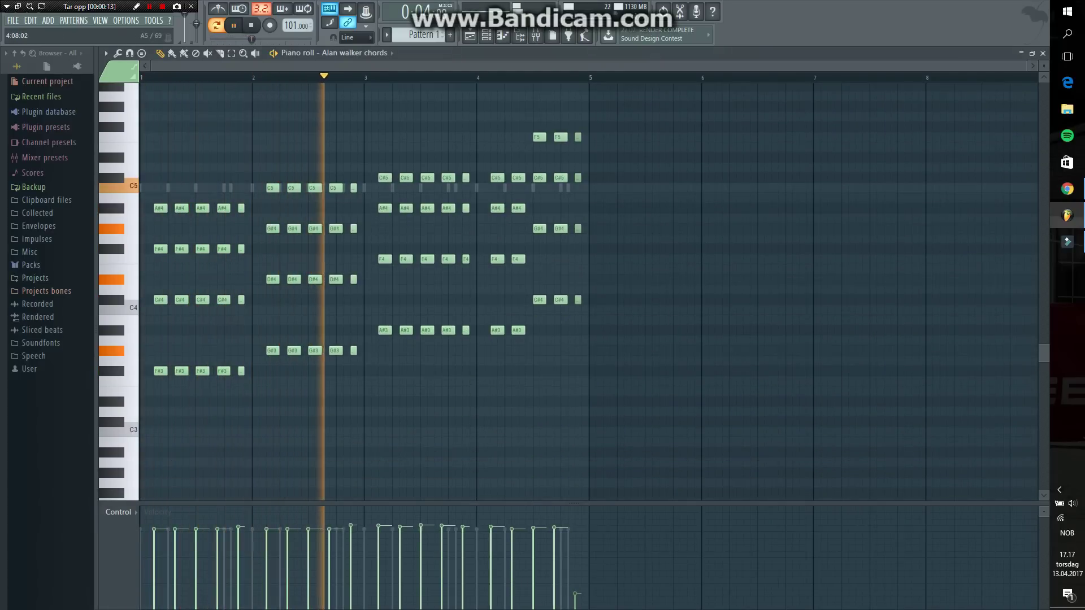
scroll(588, 291, "up", 1)
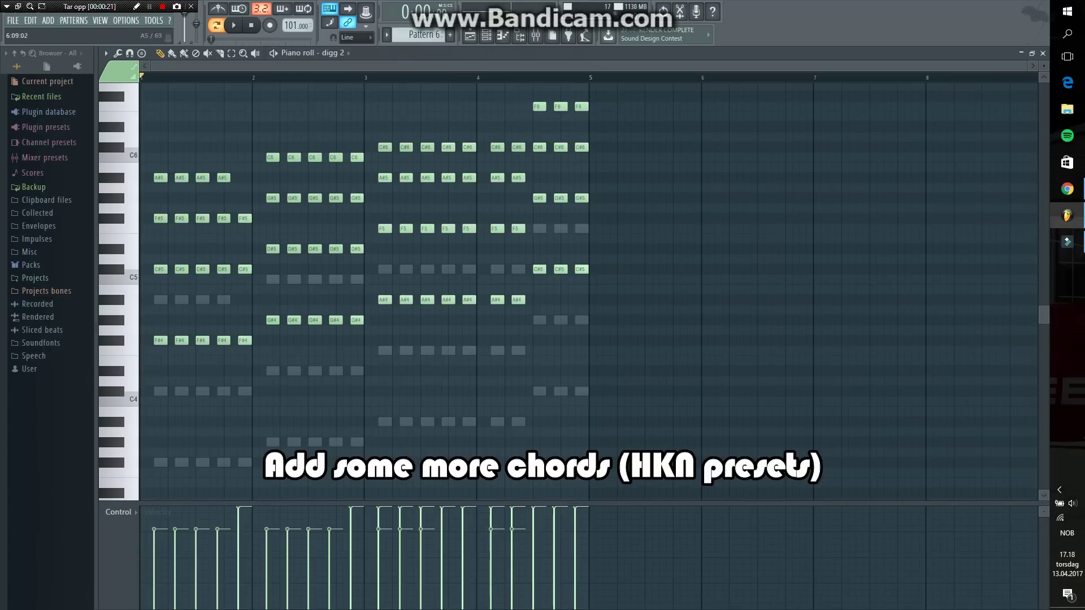
- Play Pattern 6 in the piano roll and switch from the digg 2 chords to the digg channel's notes
key("space")
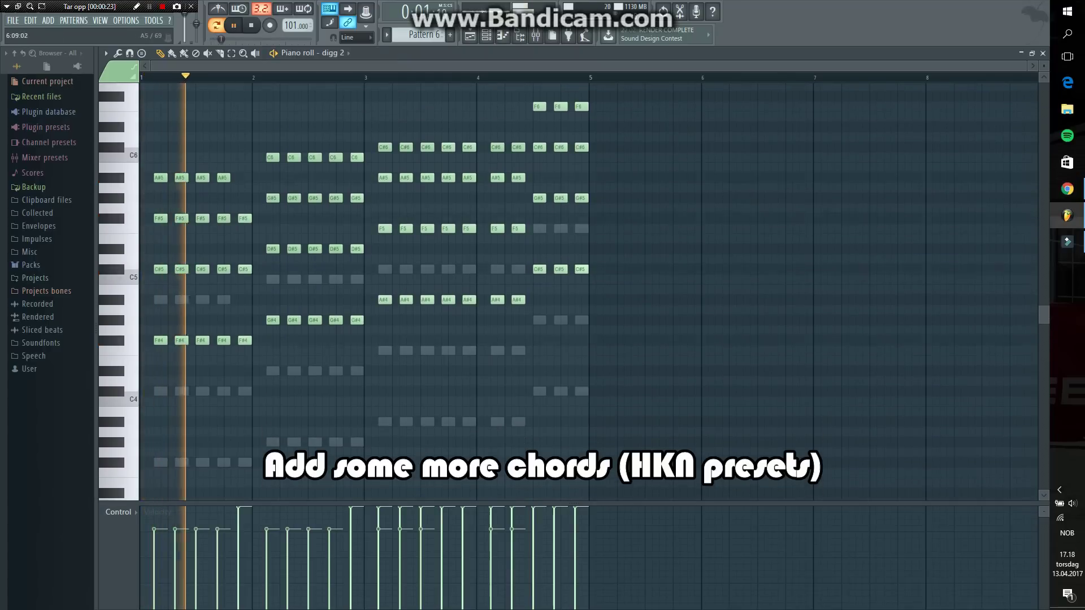
left_click(321, 54)
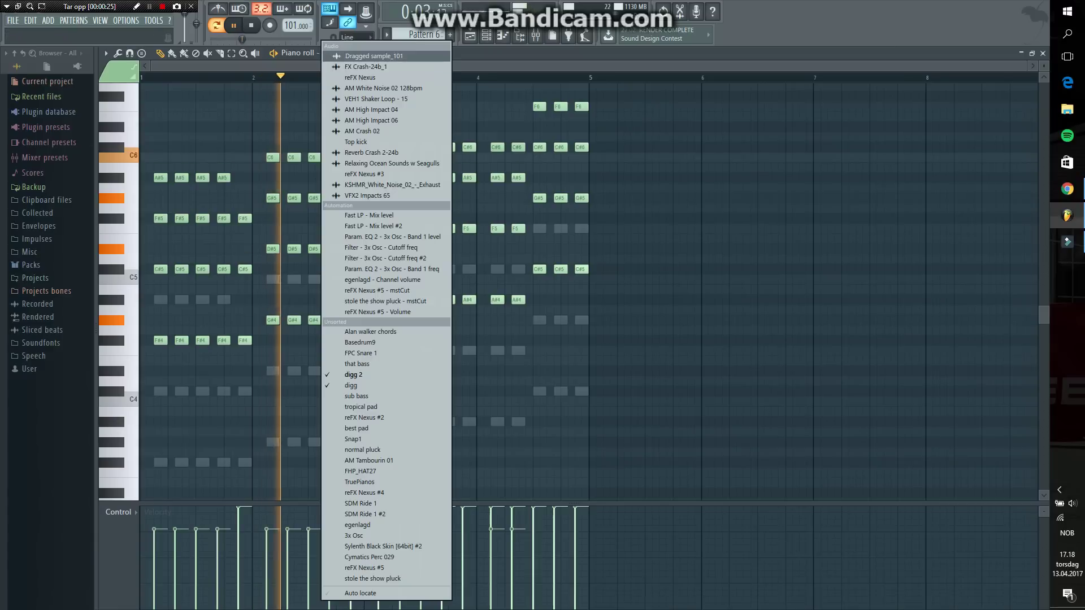
left_click(351, 385)
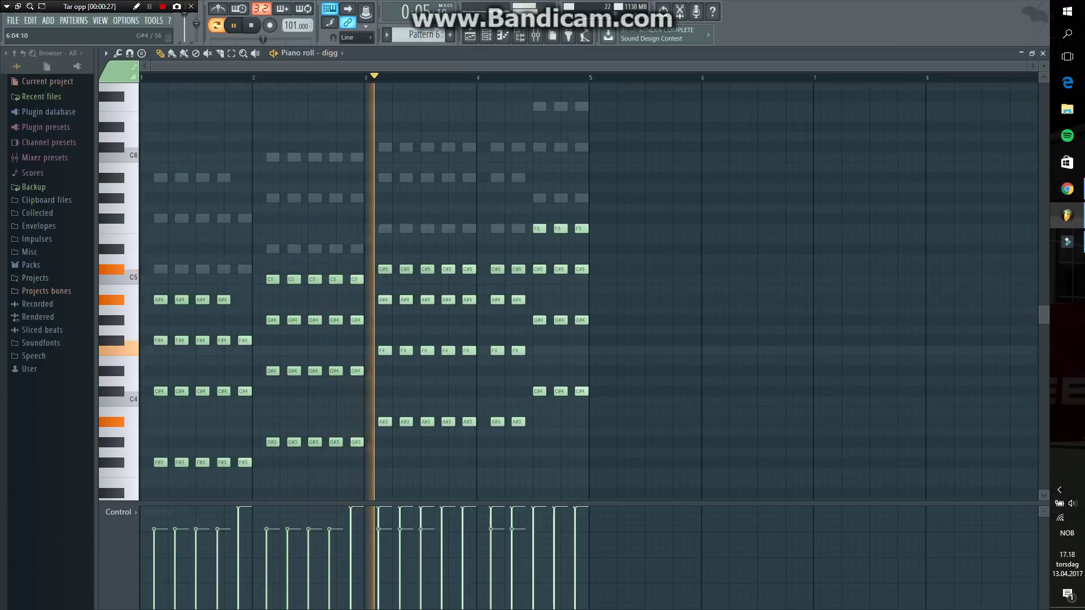
scroll(725, 319, "down", 2)
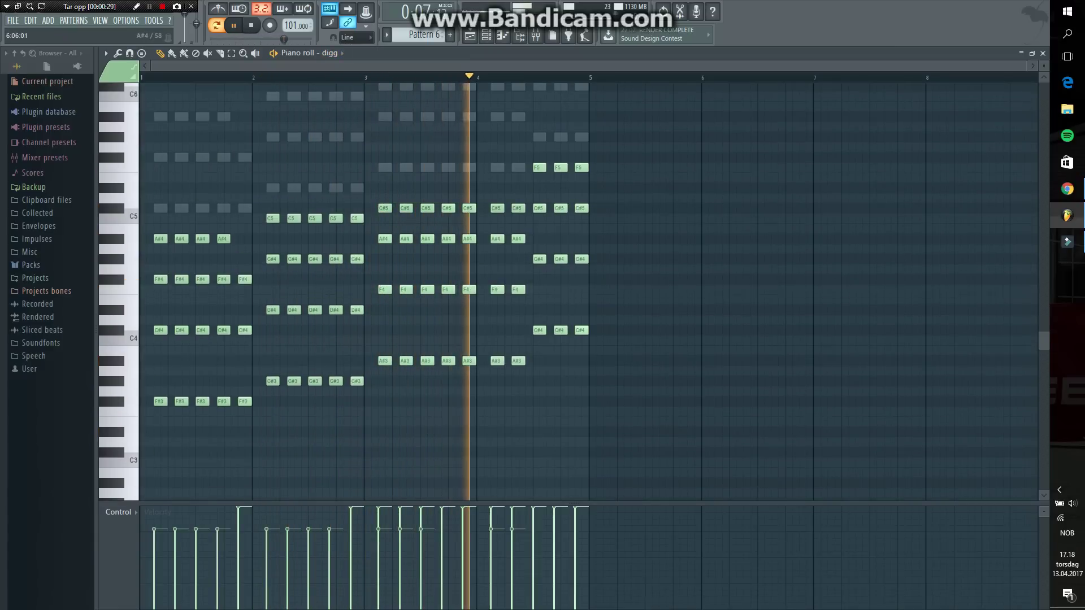
scroll(588, 291, "up", 1)
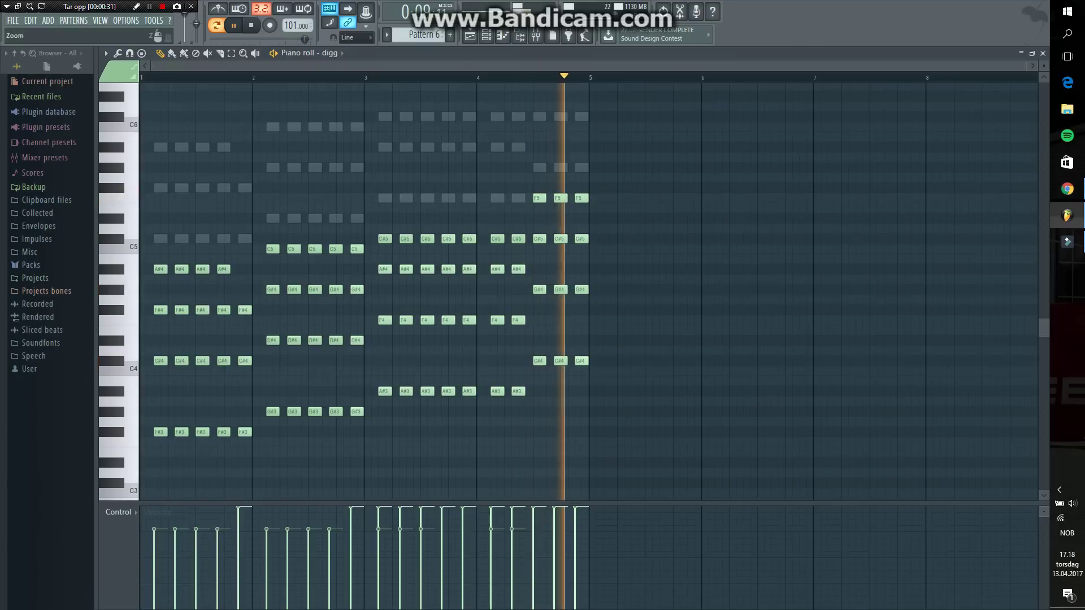
key("space")
key("F12")
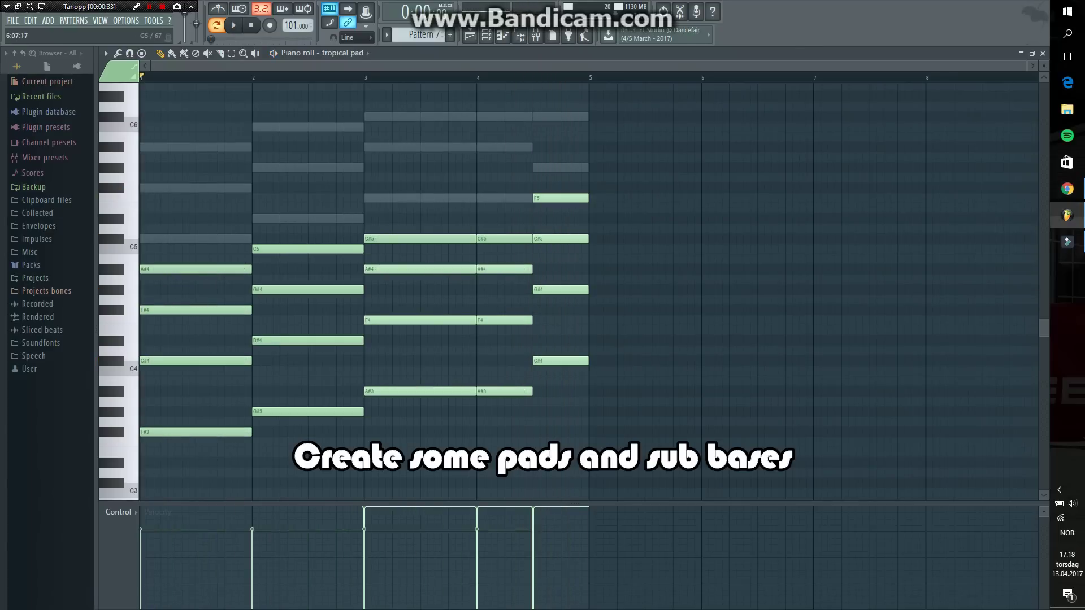
- Play Pattern 7 and view the notes of its tropical pad, reFX Nexus #2 and best pad channels in turn
scroll(588, 291, "down", 1)
key("space")
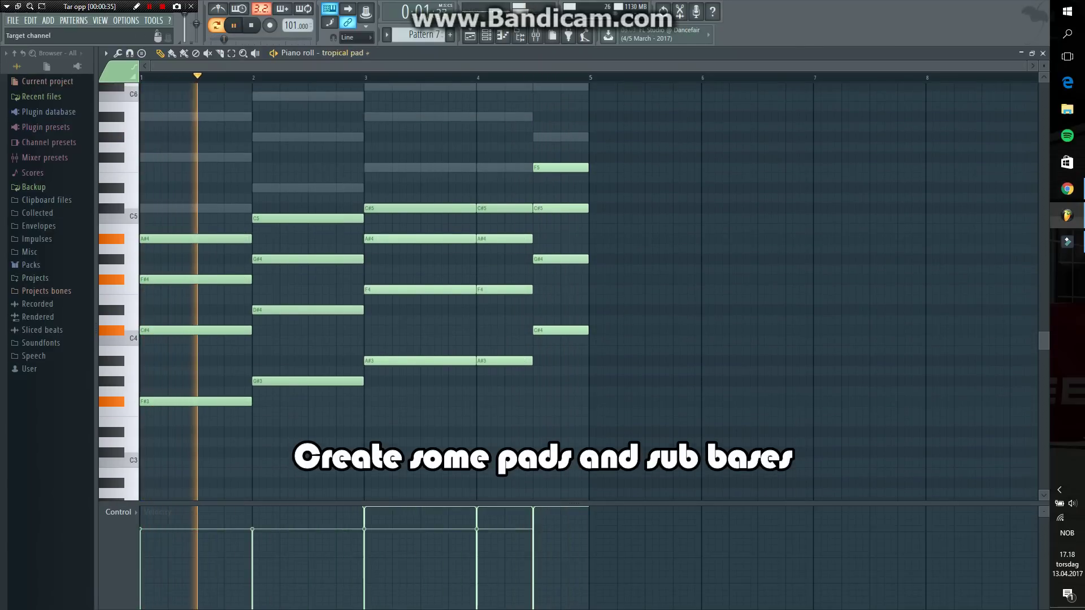
left_click(362, 53)
left_click(384, 418)
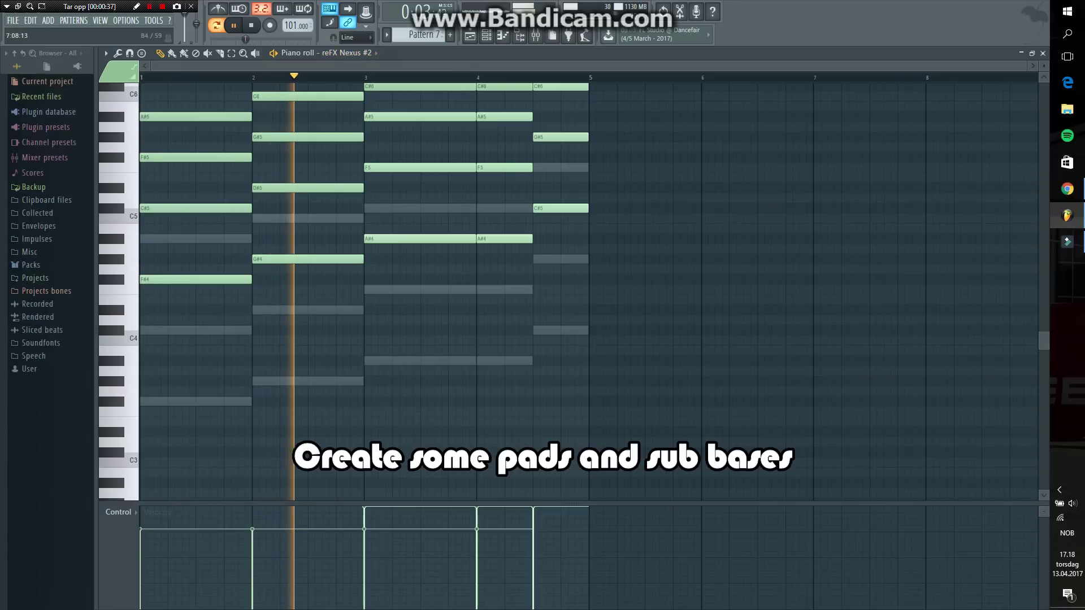
scroll(588, 290, "up", 3)
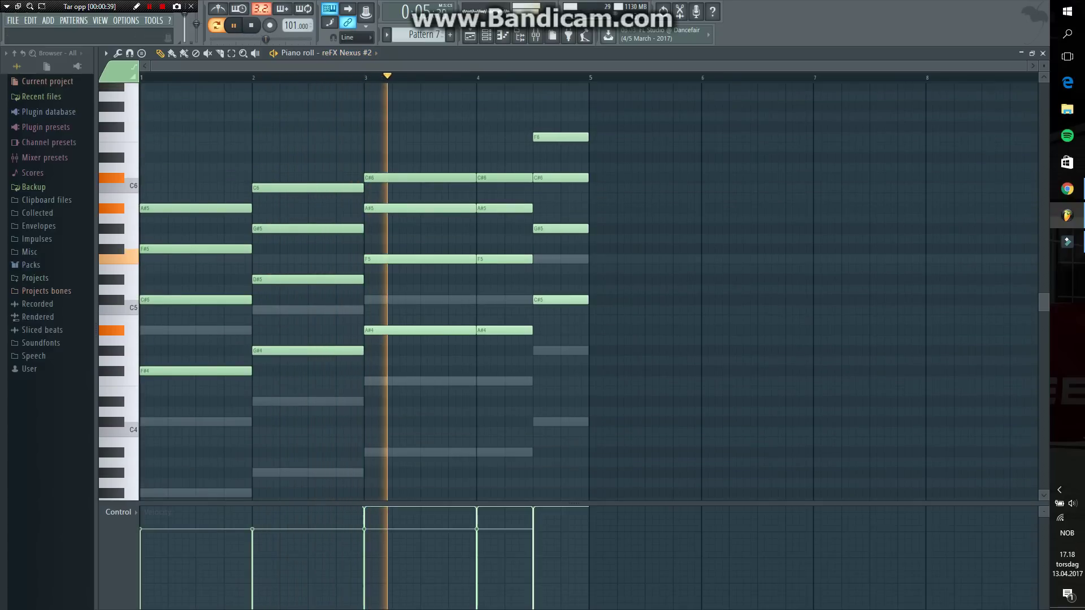
left_click(275, 50)
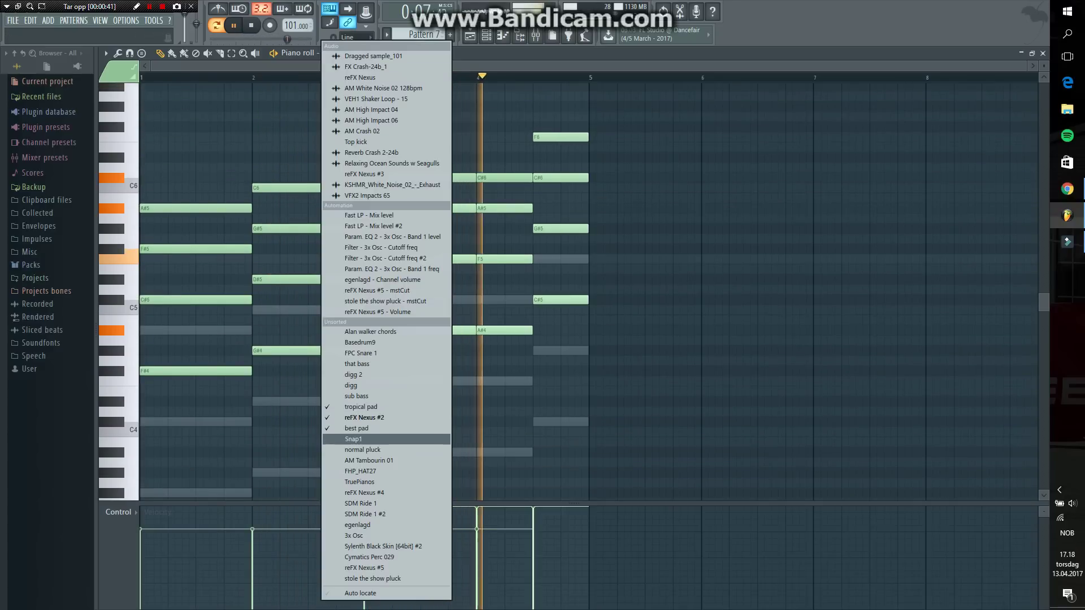
left_click(356, 428)
scroll(356, 428, "down", 2)
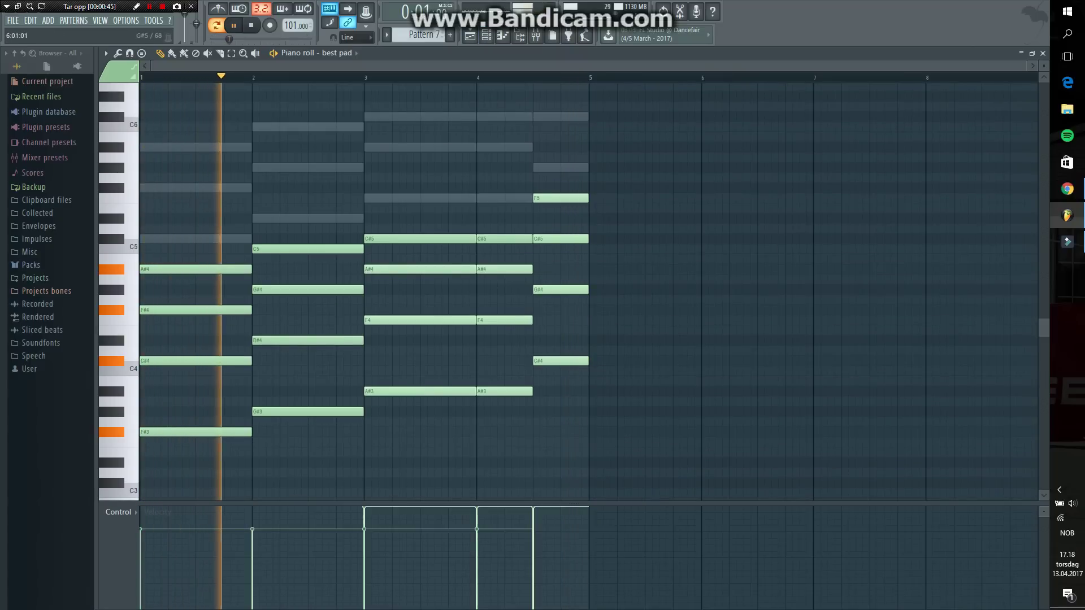
key("space")
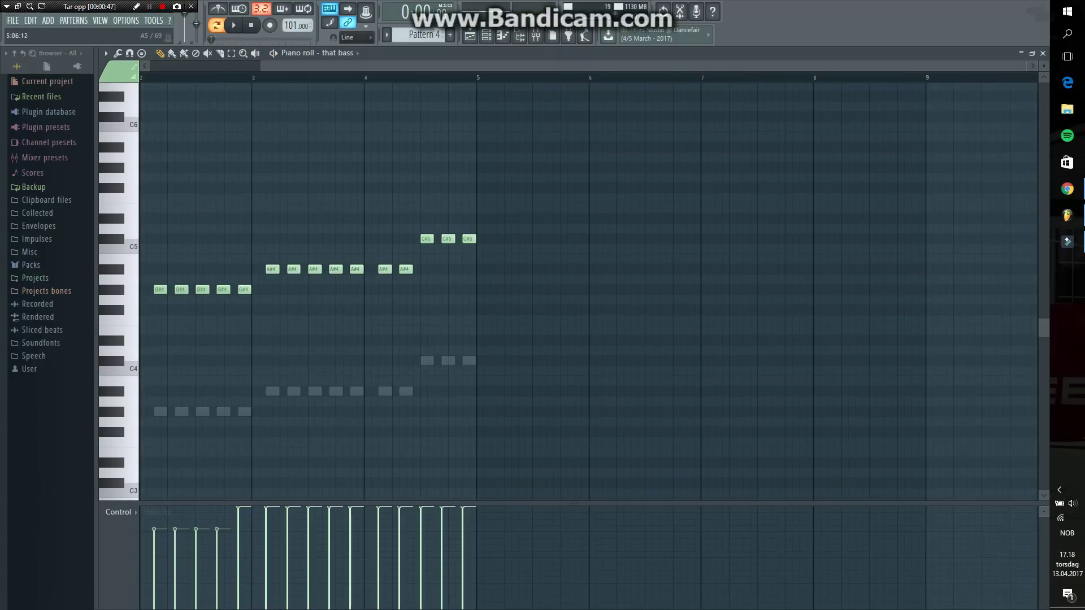
- Play Pattern 4 from bar 1 and examine the notes of the that bass channel in the piano roll
scroll(574, 292, "up", 2)
scroll(573, 292, "down", 4)
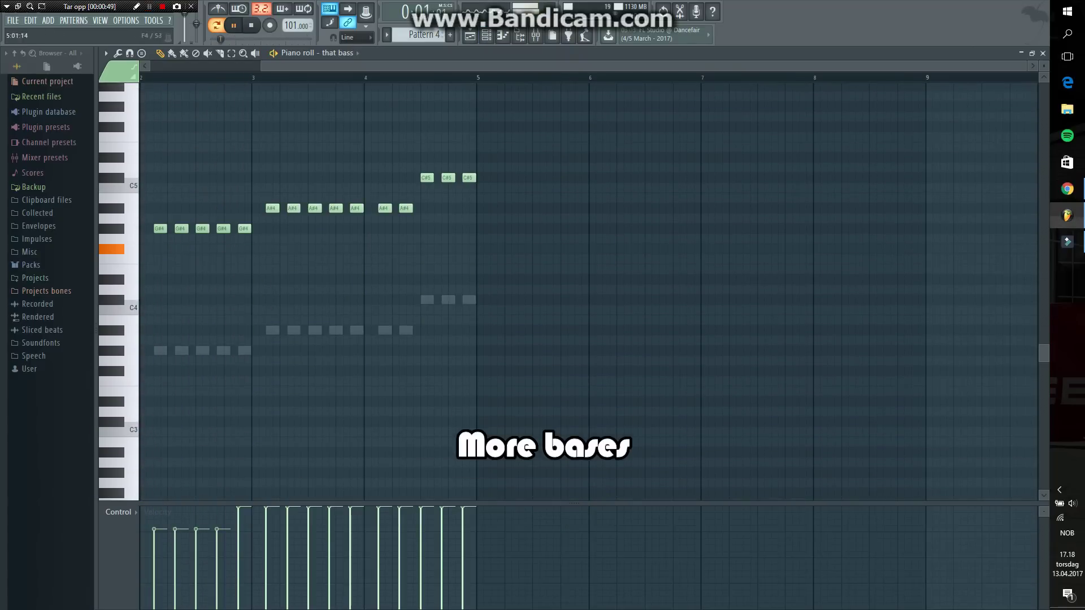
scroll(481, 258, "left", 1)
scroll(481, 259, "up", 1)
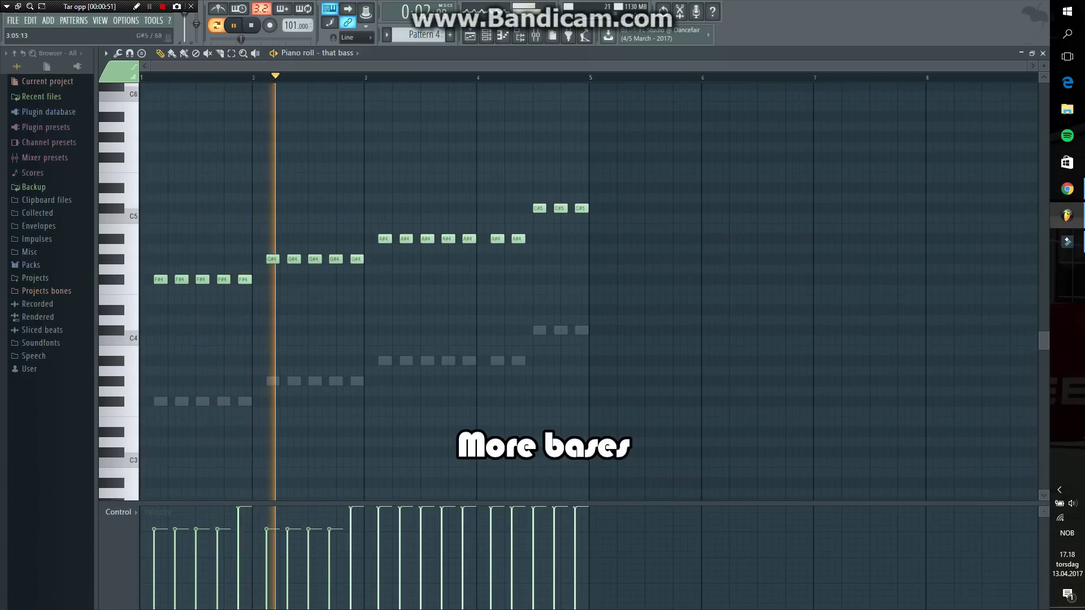
left_click(321, 53)
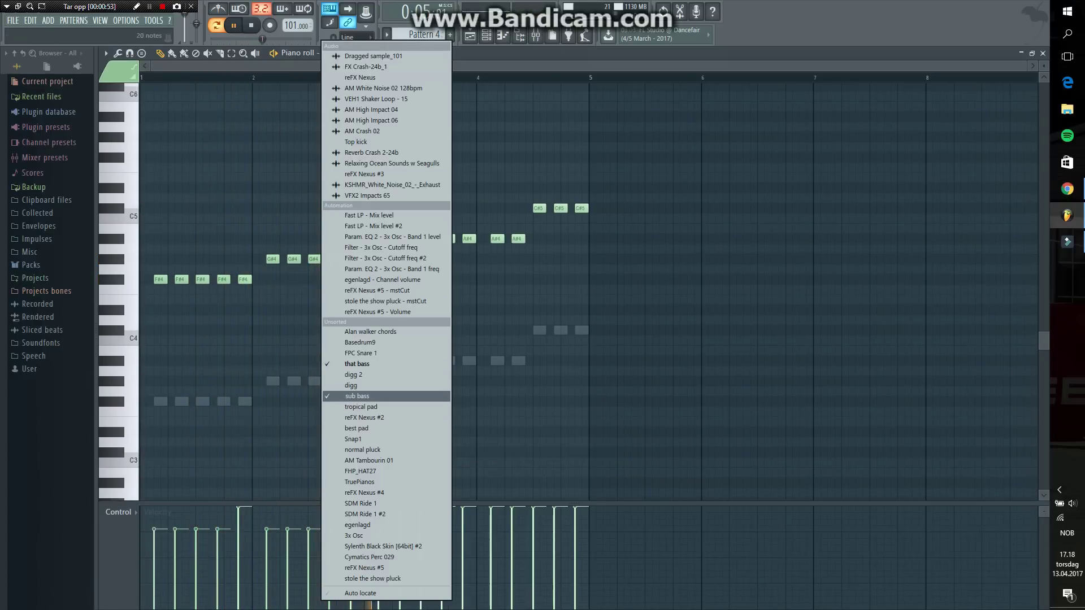
left_click(358, 364)
scroll(611, 137, "up", 2)
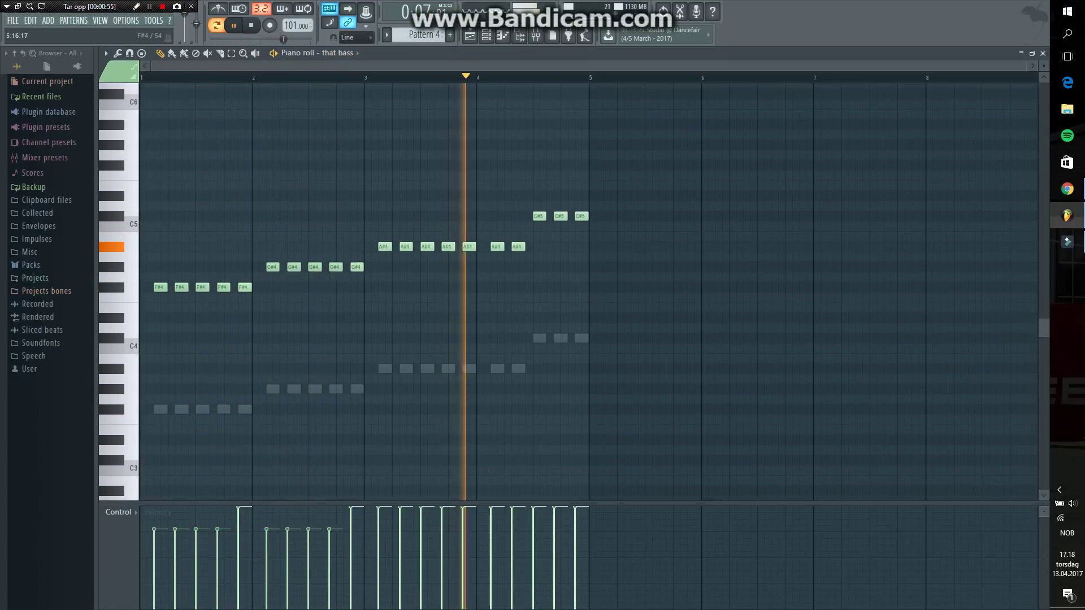
scroll(612, 137, "down", 1)
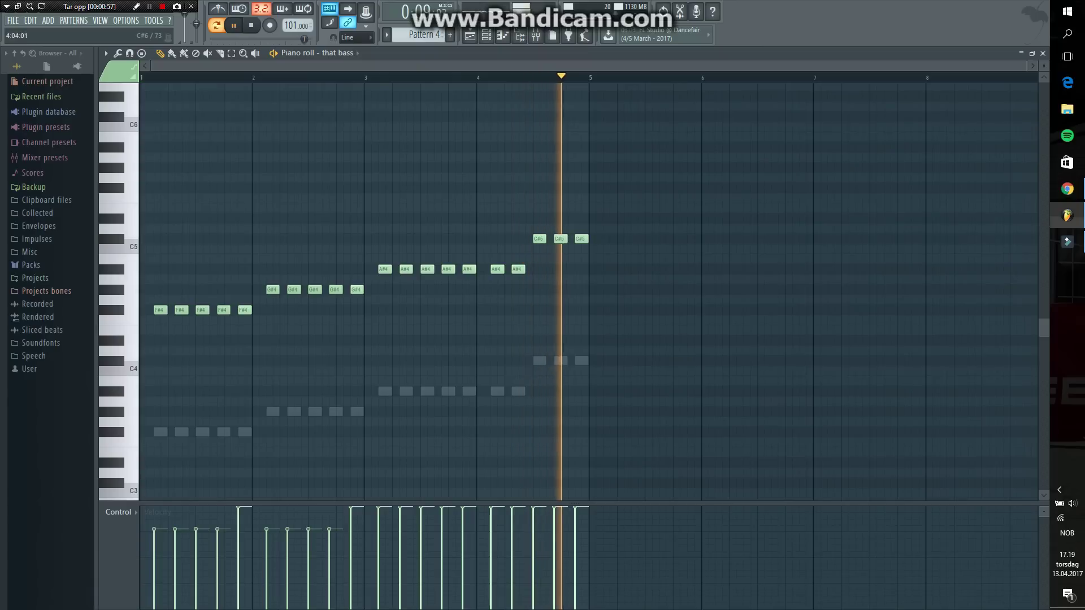
key("space")
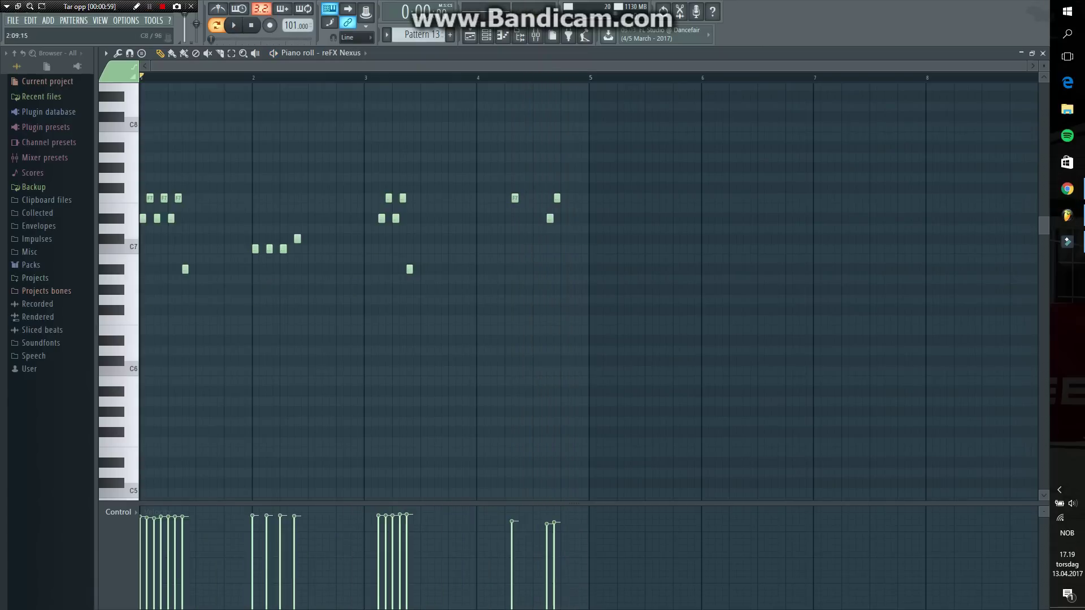
- Play the reFX Nexus melody of Pattern 13 and the TruePianos chords of Pattern 16 in the piano roll
key("space")
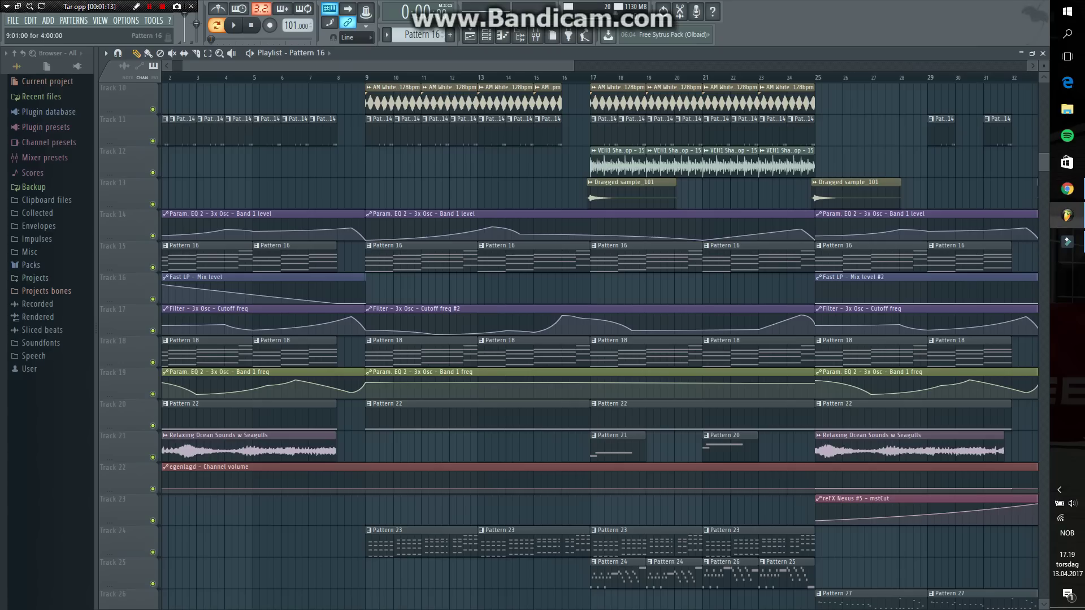
scroll(421, 257, "down", 3)
key("F7")
key("space")
scroll(326, 306, "down", 2)
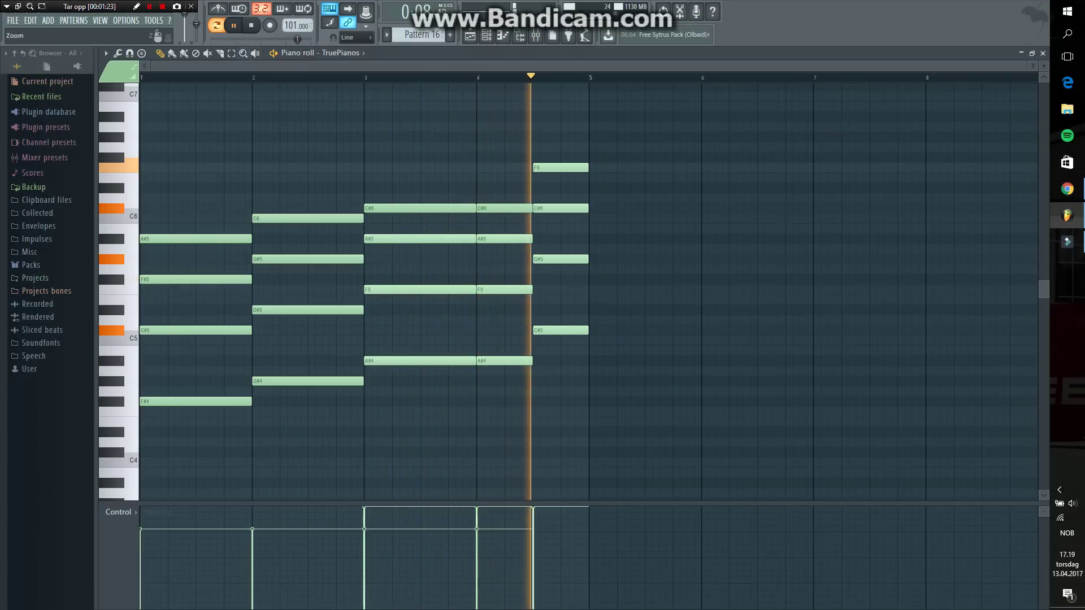
key("space")
key("shift+F12")
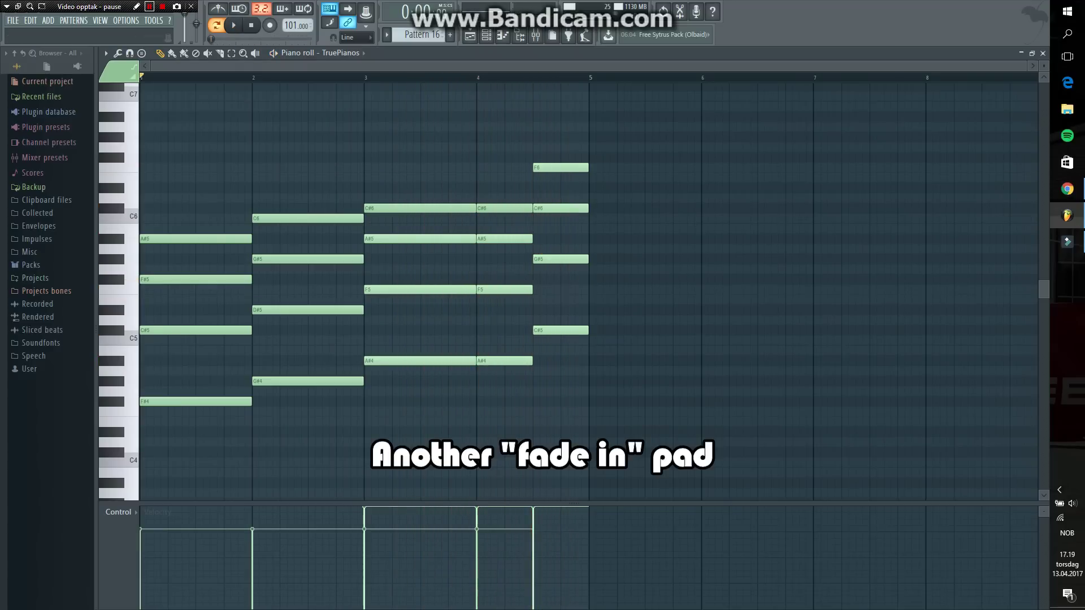
- Play the egenlagd pad chords of Pattern 18 and the reFX Nexus #4 melody of Pattern 24
key("space")
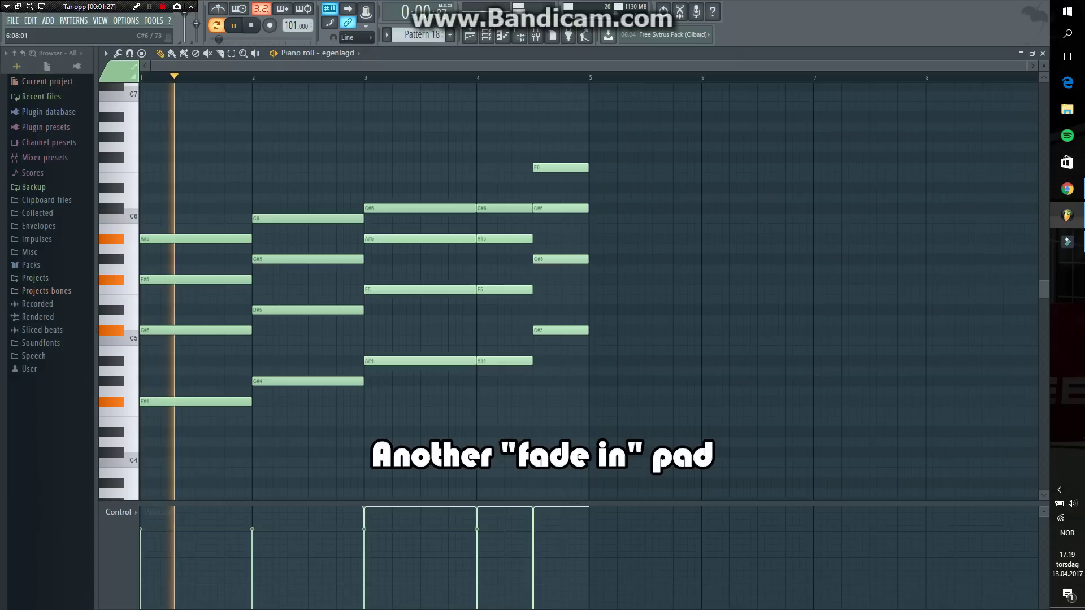
key("space")
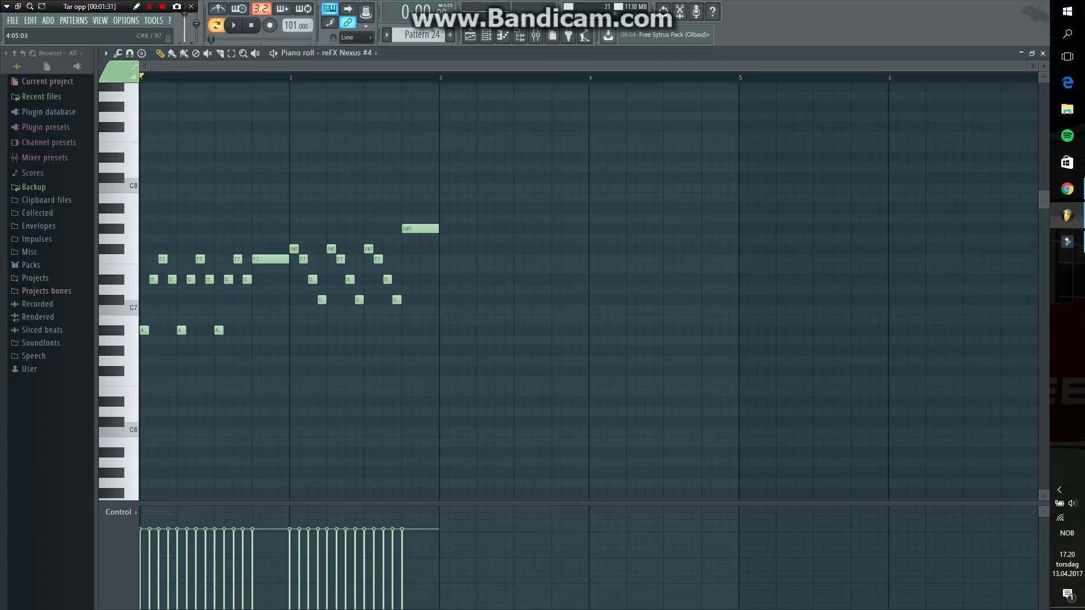
key("space")
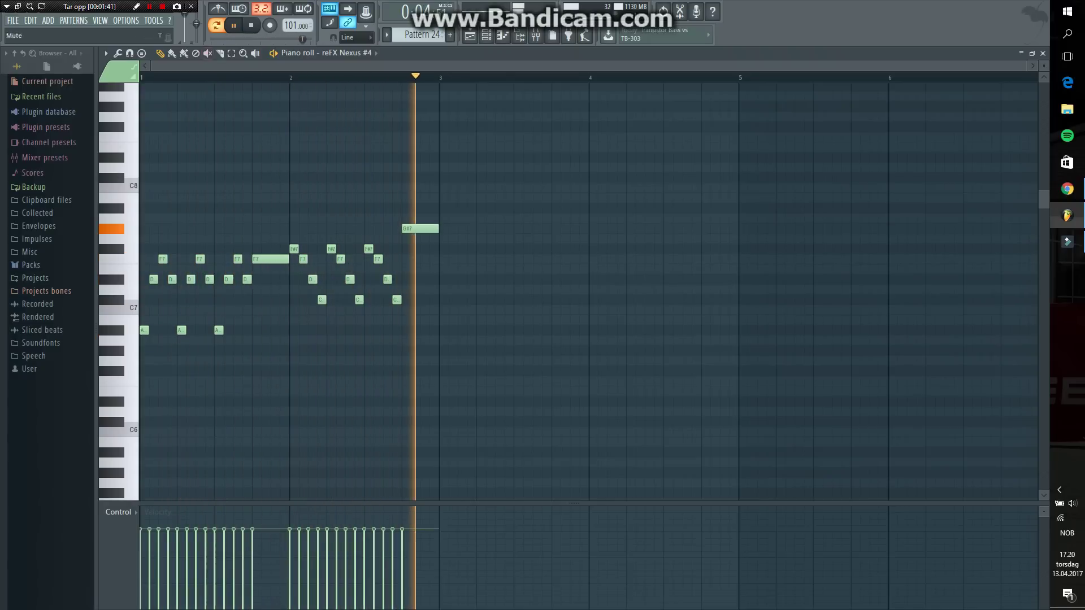
key("space")
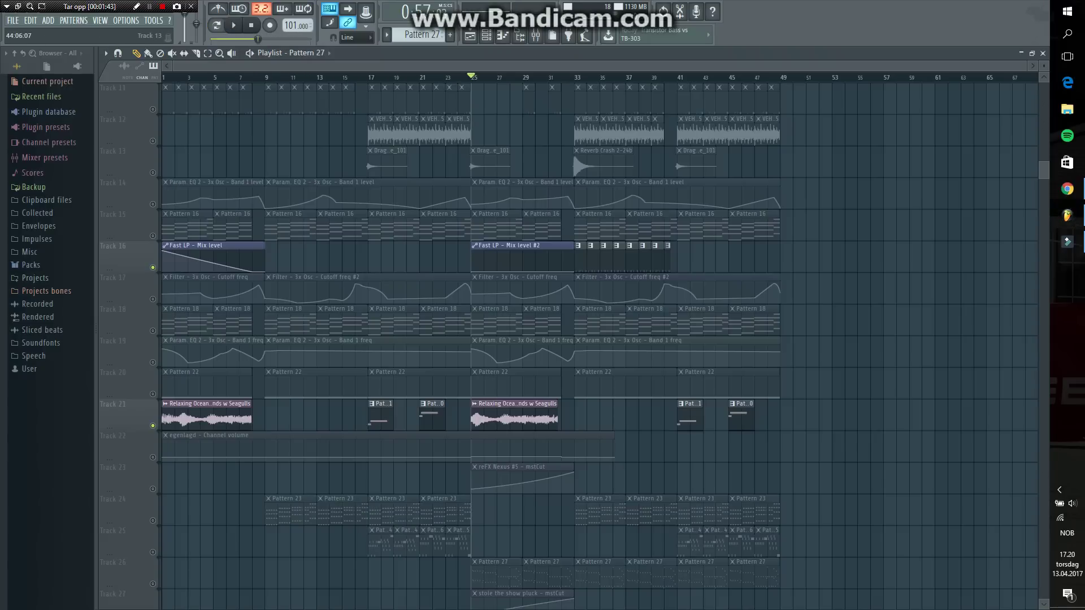
- Play the Relaxing Ocean Sounds w Seagulls clip from bar 25 in the playlist and open the sample's channel settings
scroll(493, 446, "down", 1)
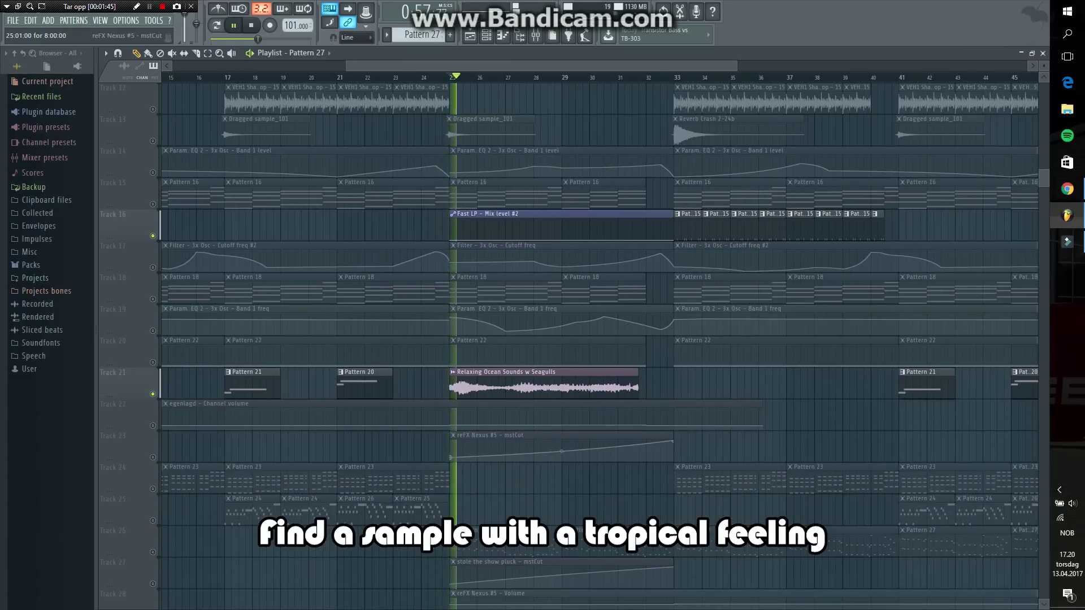
scroll(493, 446, "up", 2)
scroll(494, 429, "down", 2)
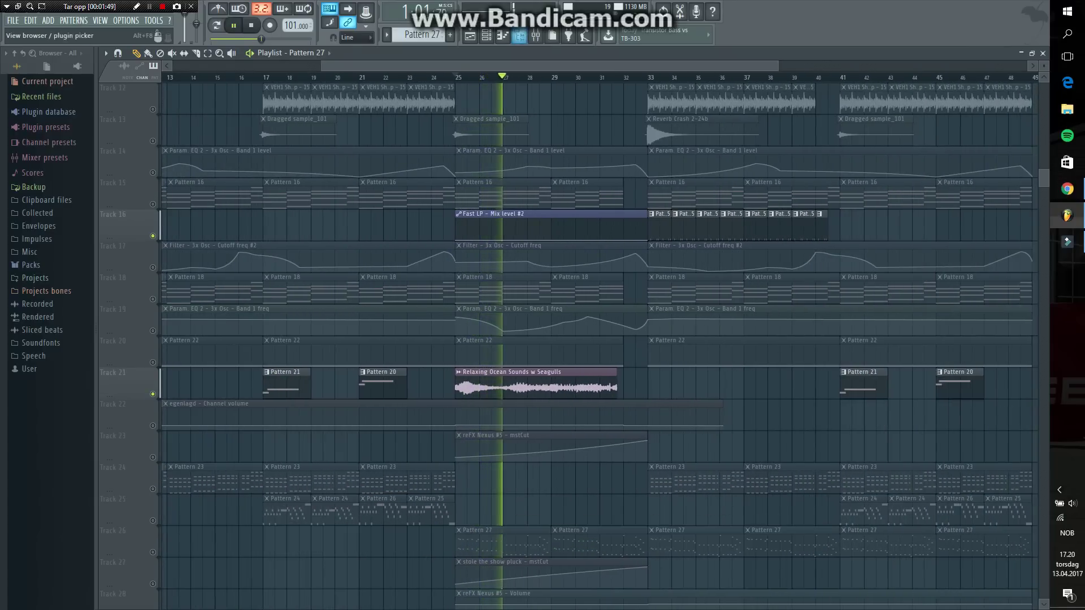
left_click(486, 36)
scroll(339, 350, "down", 7)
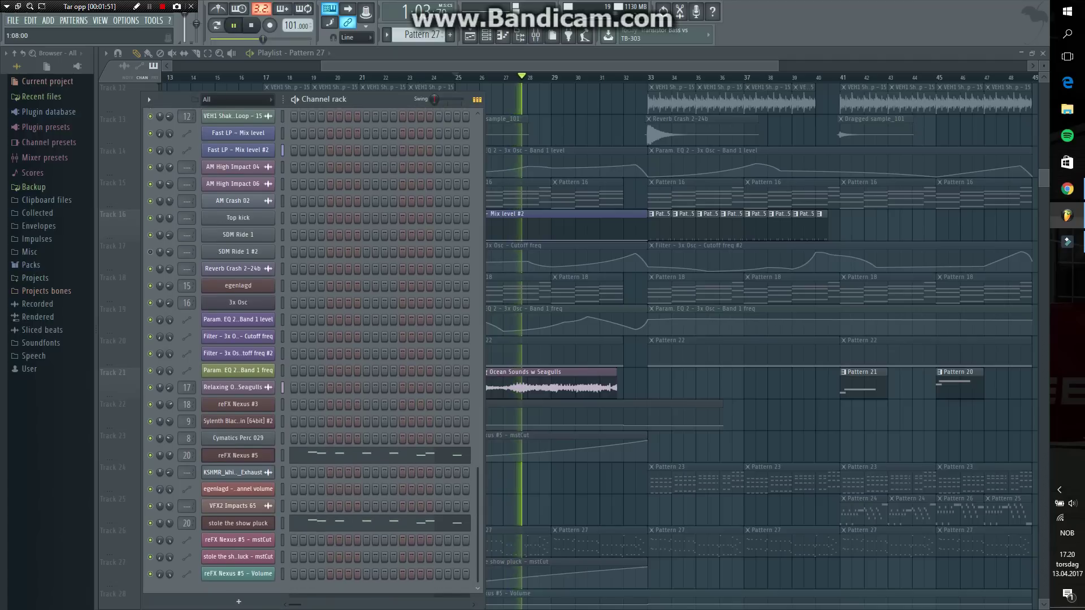
left_click(237, 387)
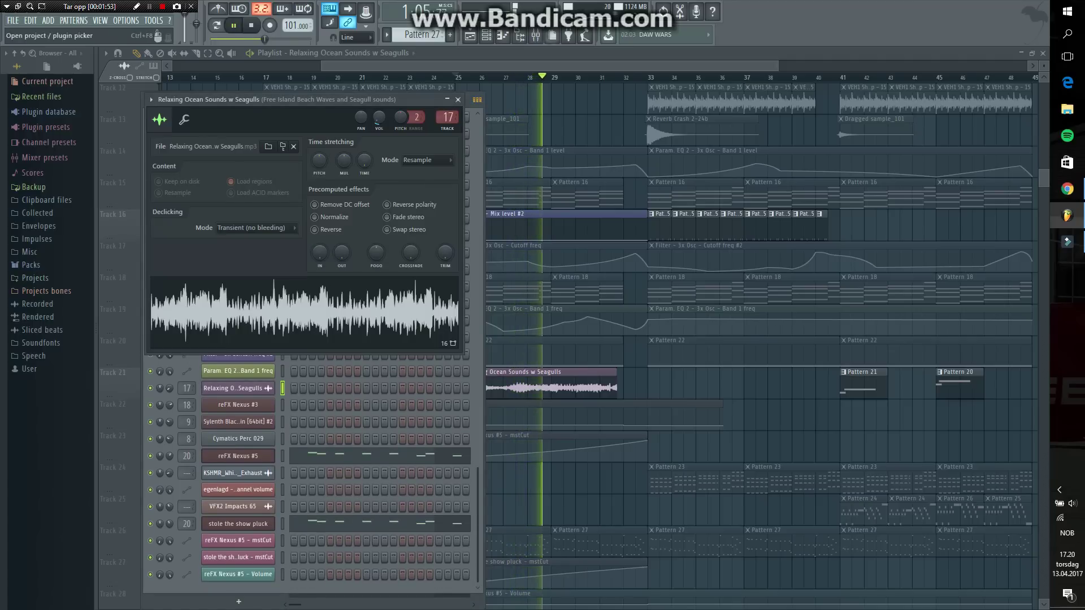
- View the ValhallaRoom reverb on the ocean sample's mixer track, return to the playlist and stop playback
left_click(535, 35)
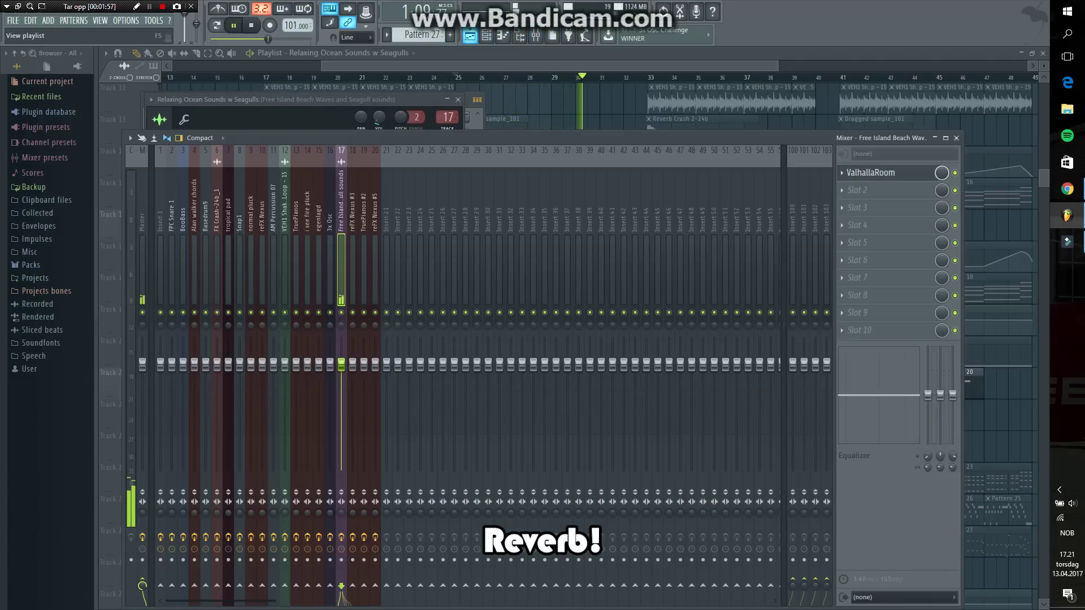
left_click(469, 36)
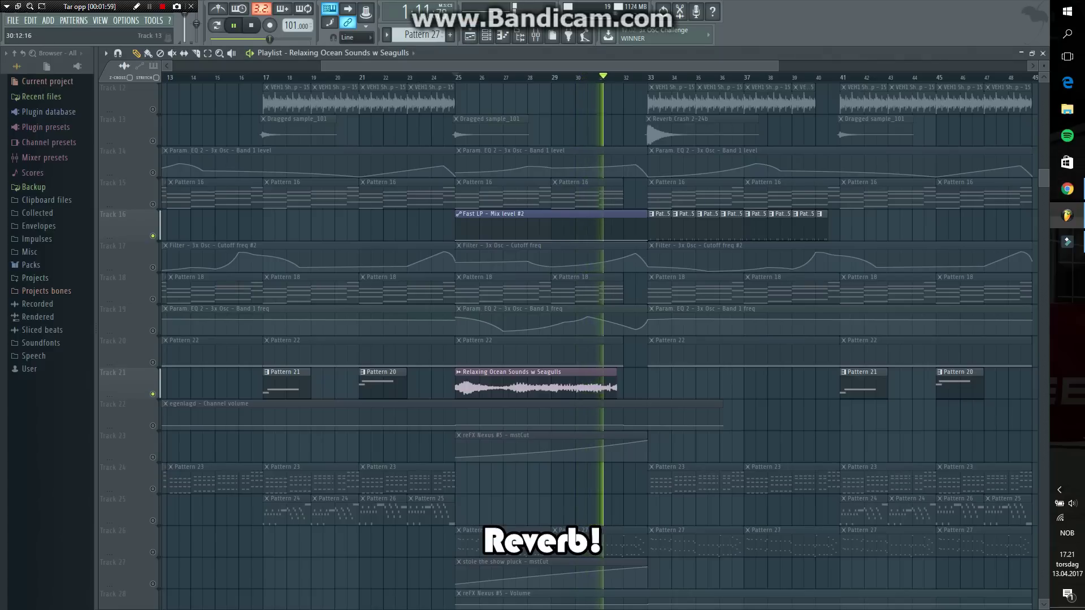
key("space")
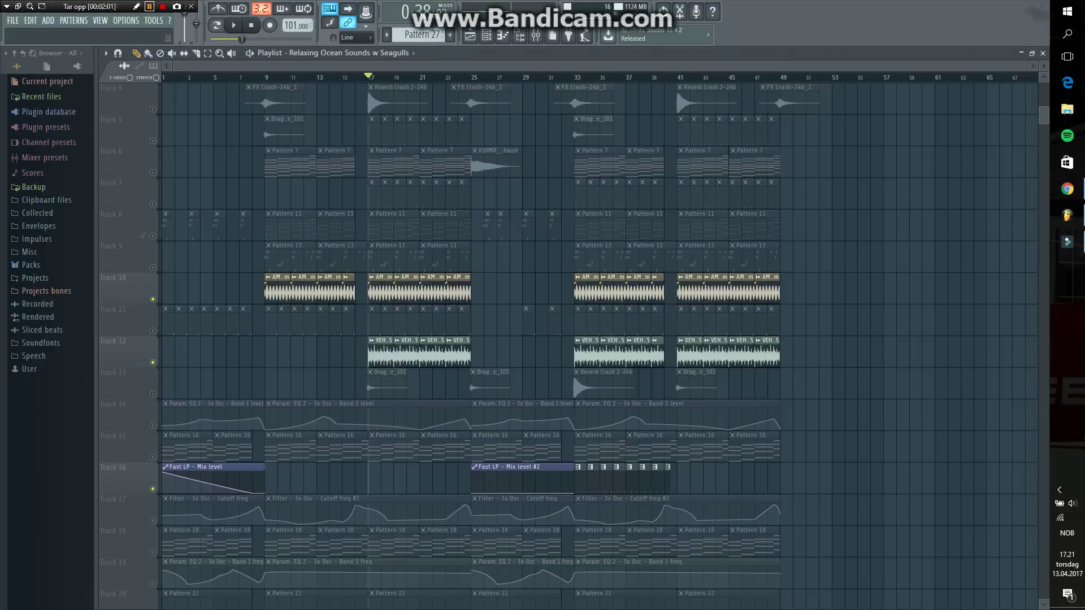
- Select bars 17 to 25 in the playlist timeline as the loop range for playback
scroll(408, 182, "up", 2)
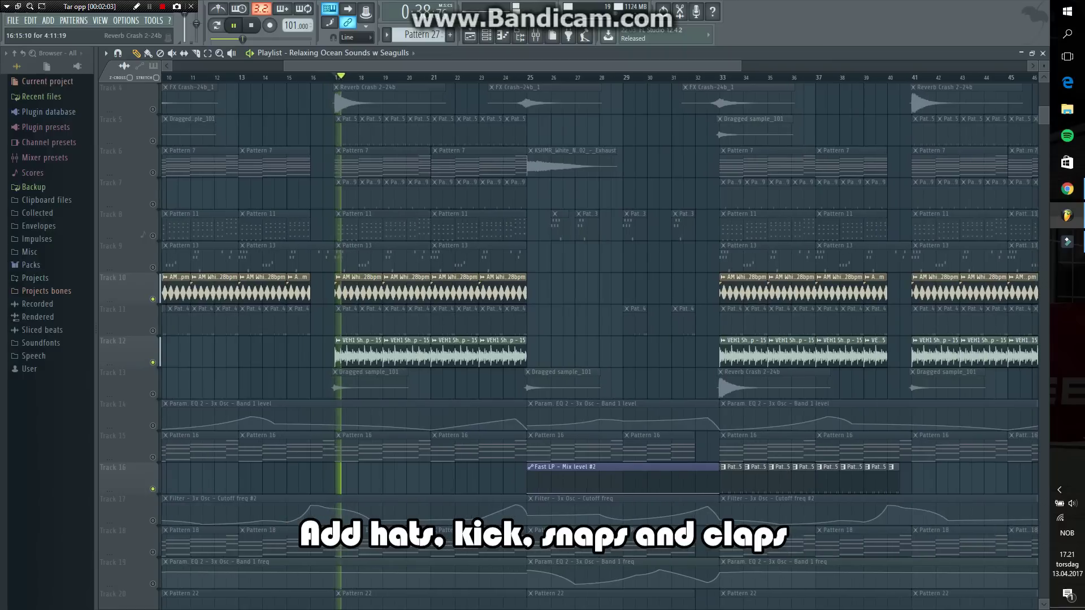
left_click_drag(336, 78, 526, 78)
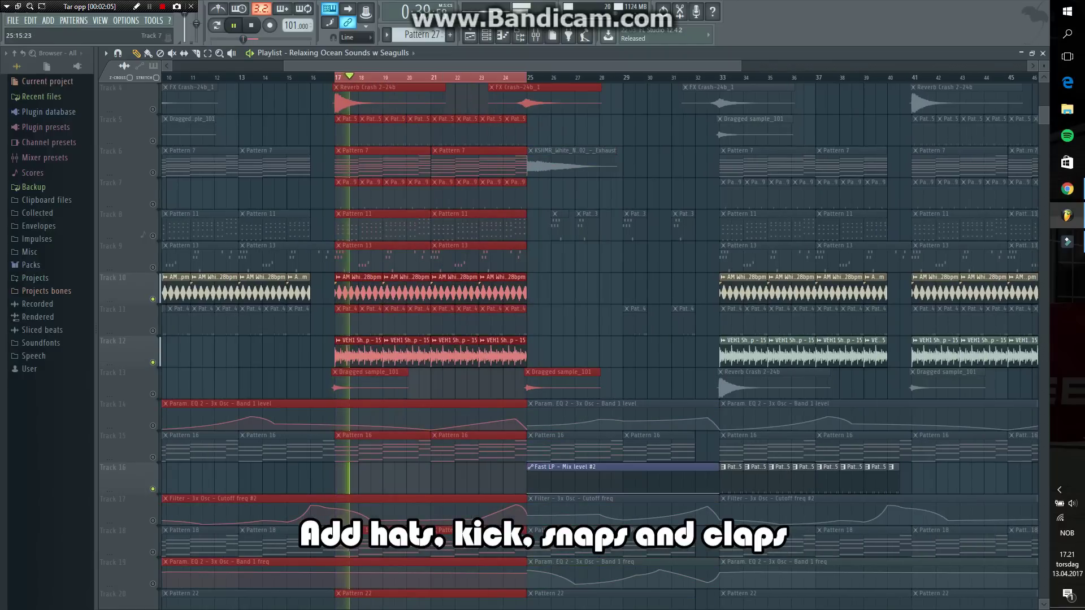
scroll(599, 339, "up", 3)
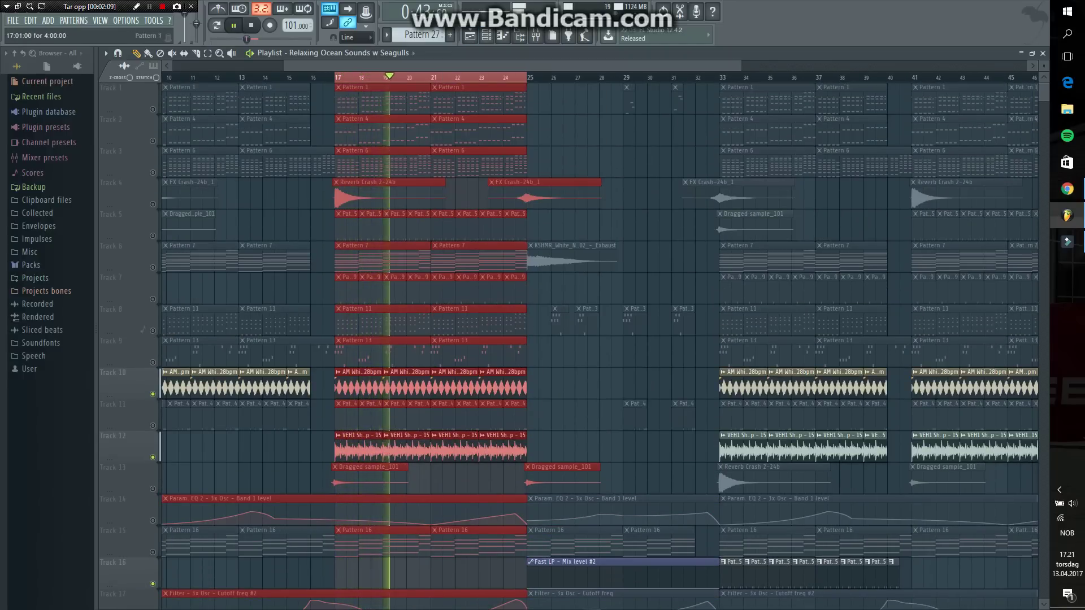
- Open Pattern 1 from the playlist, view its drum steps in the channel rack, and unmute Track 1
double_click(382, 99)
left_click(469, 36)
left_click(486, 35)
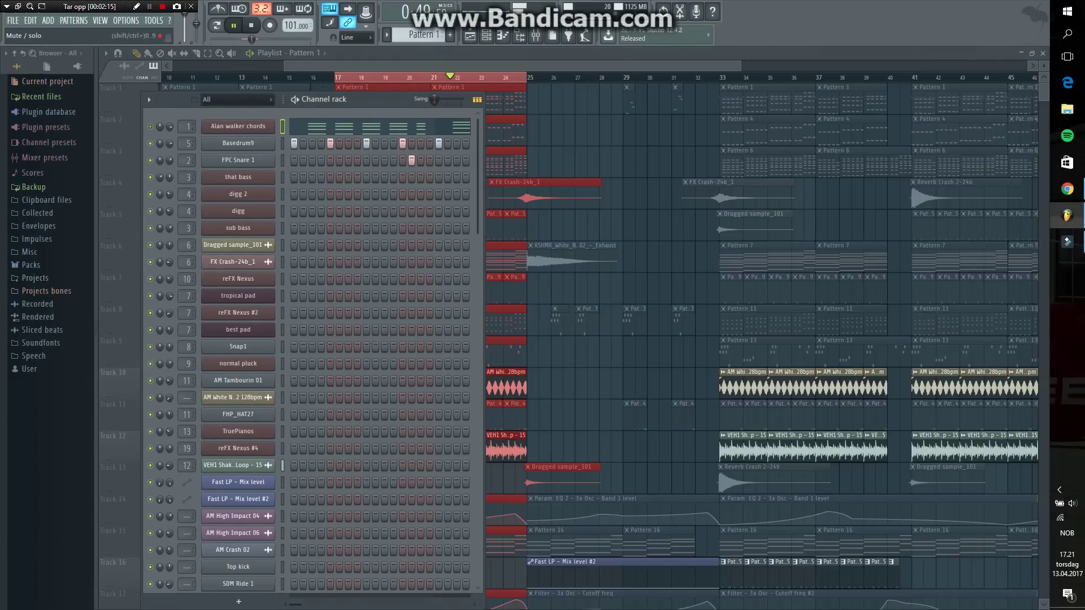
left_click(566, 131)
left_click(152, 109)
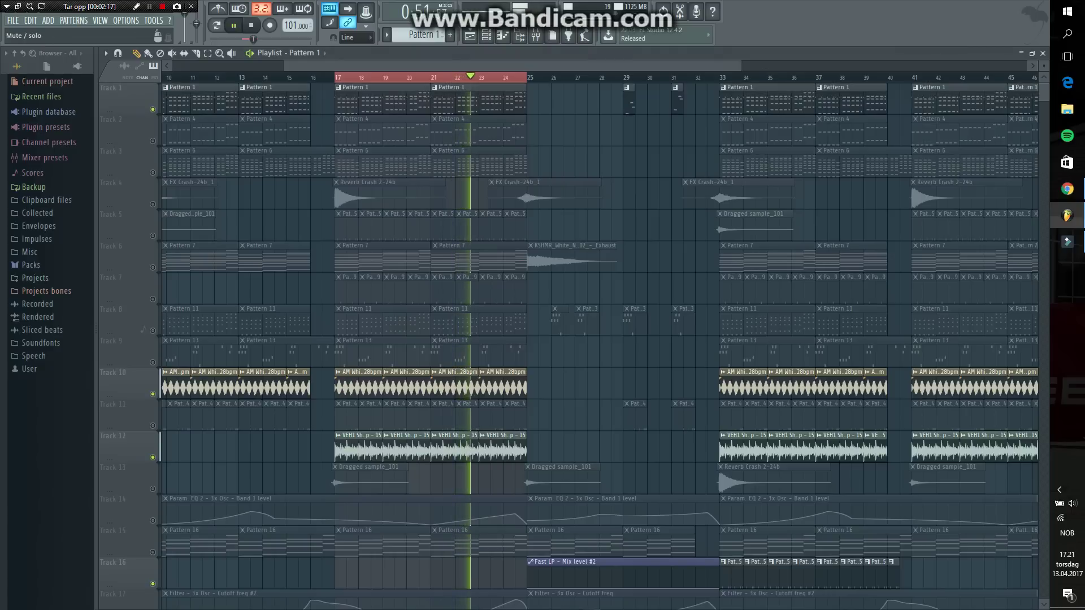
- Examine Pattern 1's drum and ride steps through the channel rack and return to the playlist
left_click(485, 36)
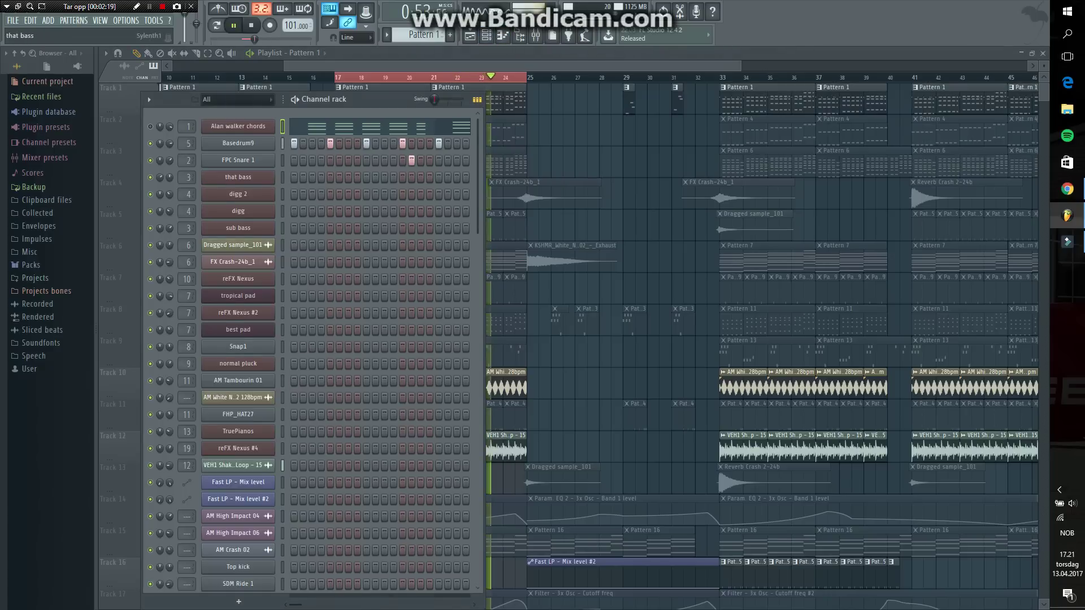
scroll(339, 350, "down", 6)
scroll(339, 350, "up", 7)
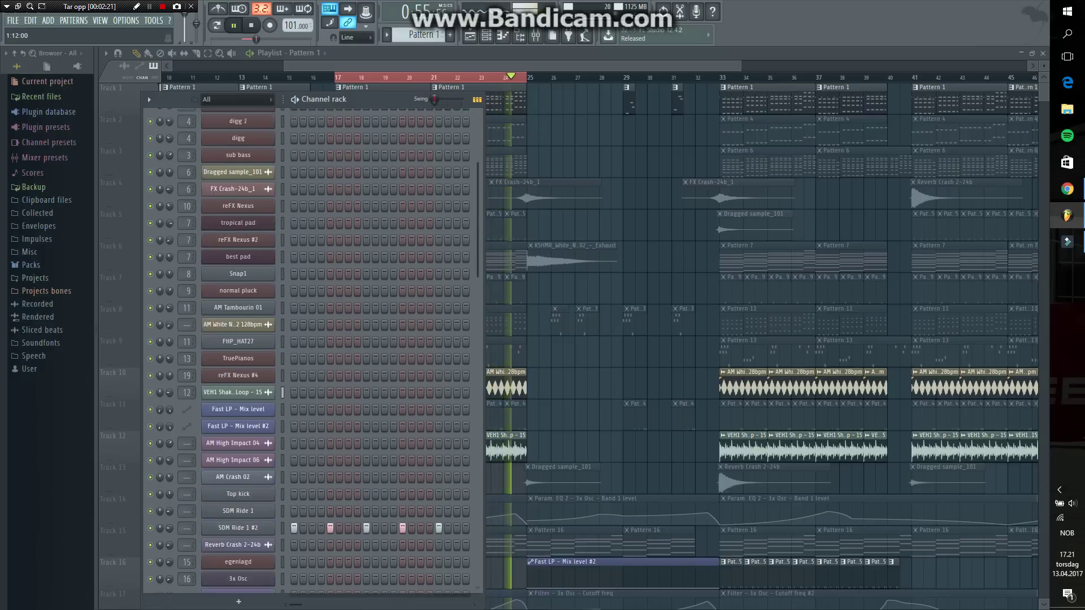
key("F6")
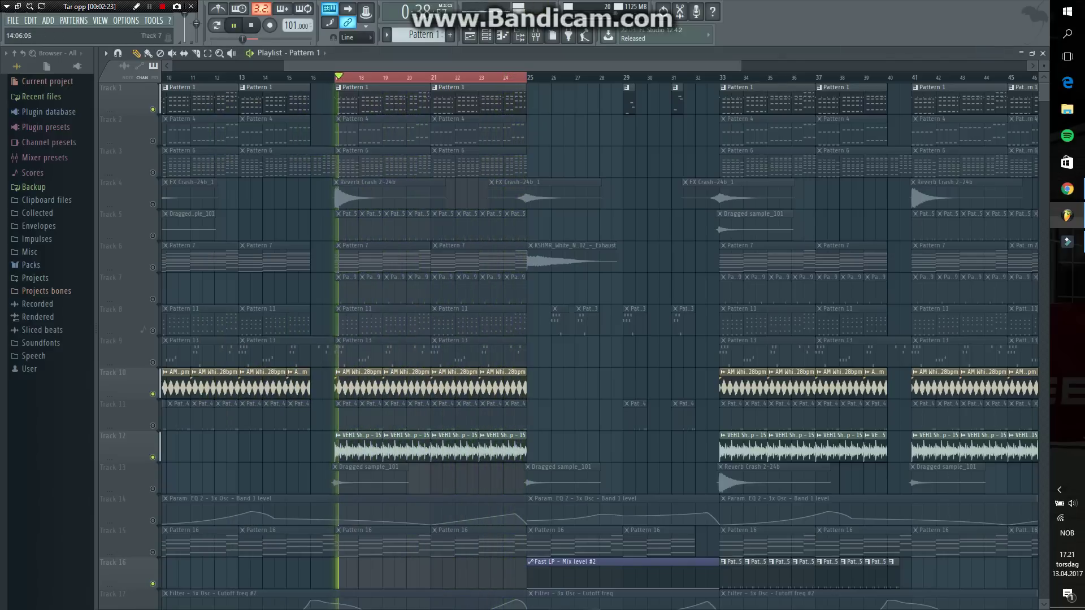
- Unmute Track 5 and Track 7 in the playlist to add their percussion patterns to the looped section
left_click(153, 235)
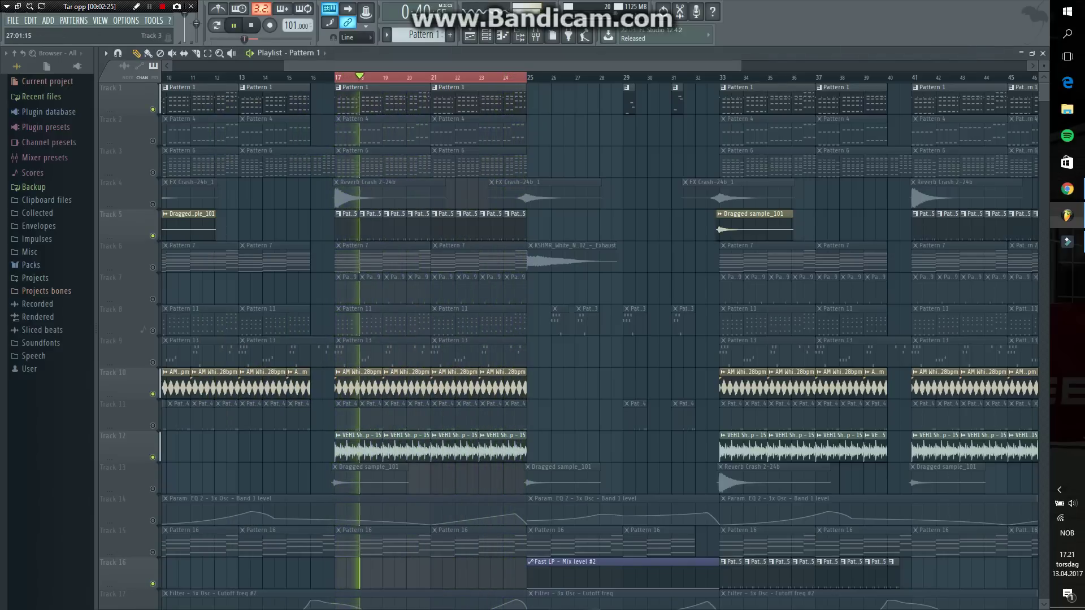
scroll(565, 339, "down", 8)
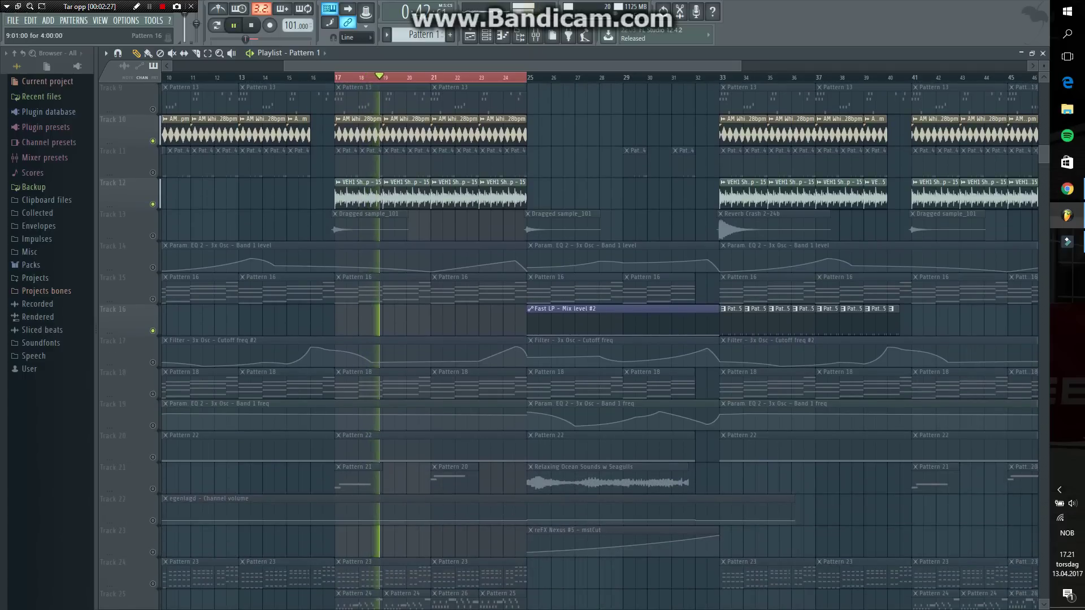
scroll(565, 339, "down", 4)
scroll(565, 339, "up", 12)
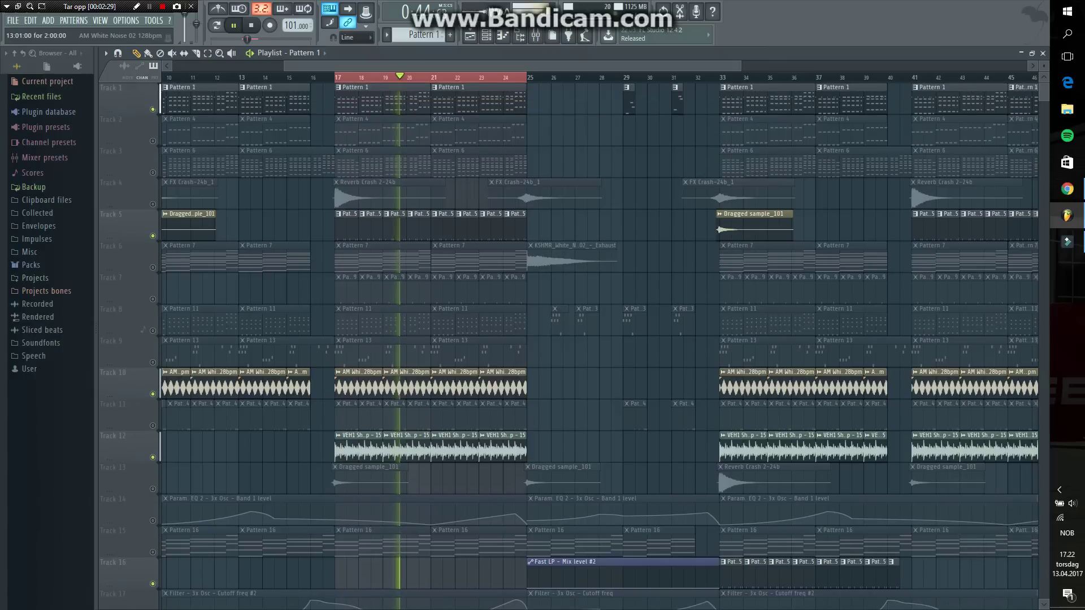
left_click(153, 299)
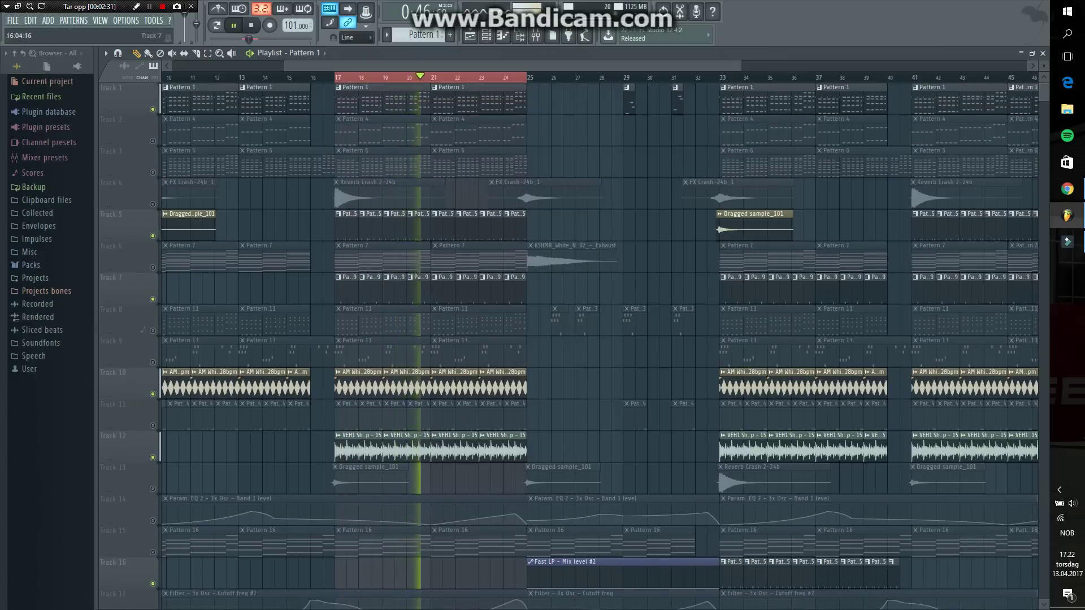
- Unmute Track 11 in the playlist, play it with the other percussion tracks, and stop playback
scroll(585, 130, "down", 3)
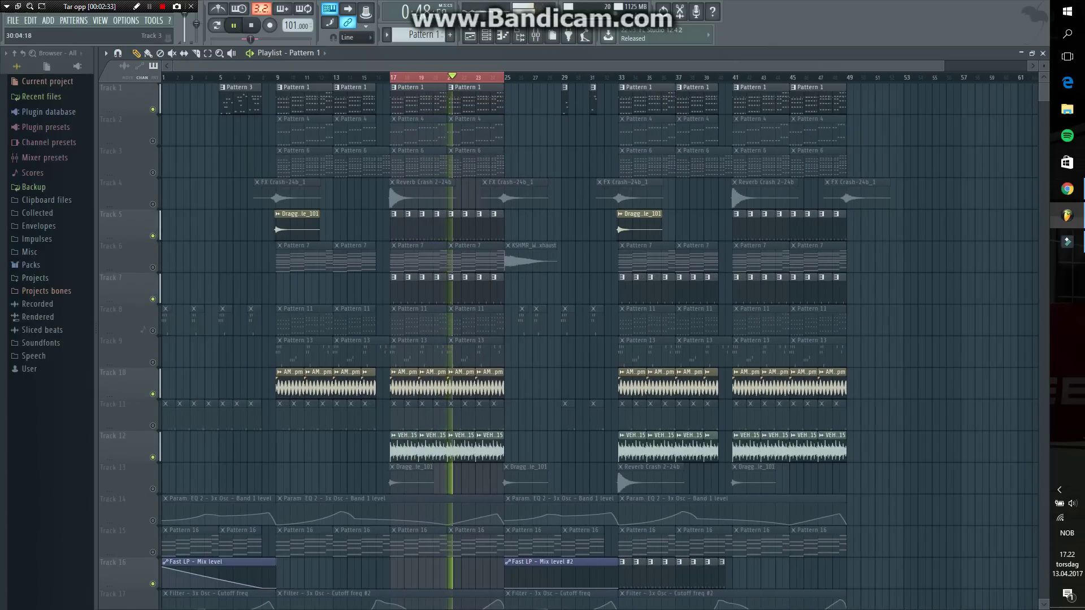
scroll(232, 288, "down", 5)
left_click(152, 267)
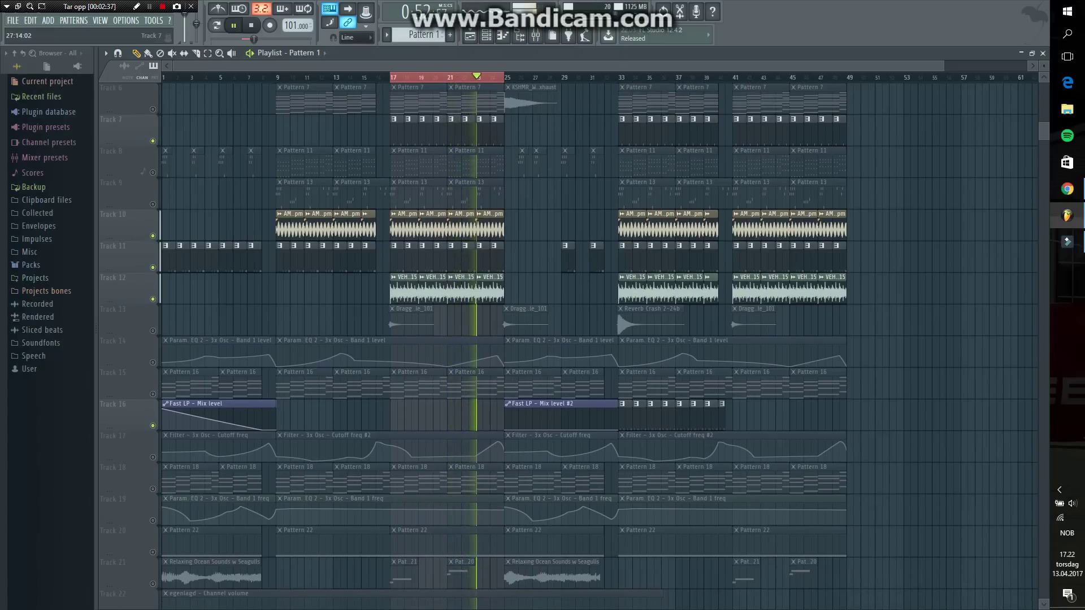
scroll(599, 339, "up", 5)
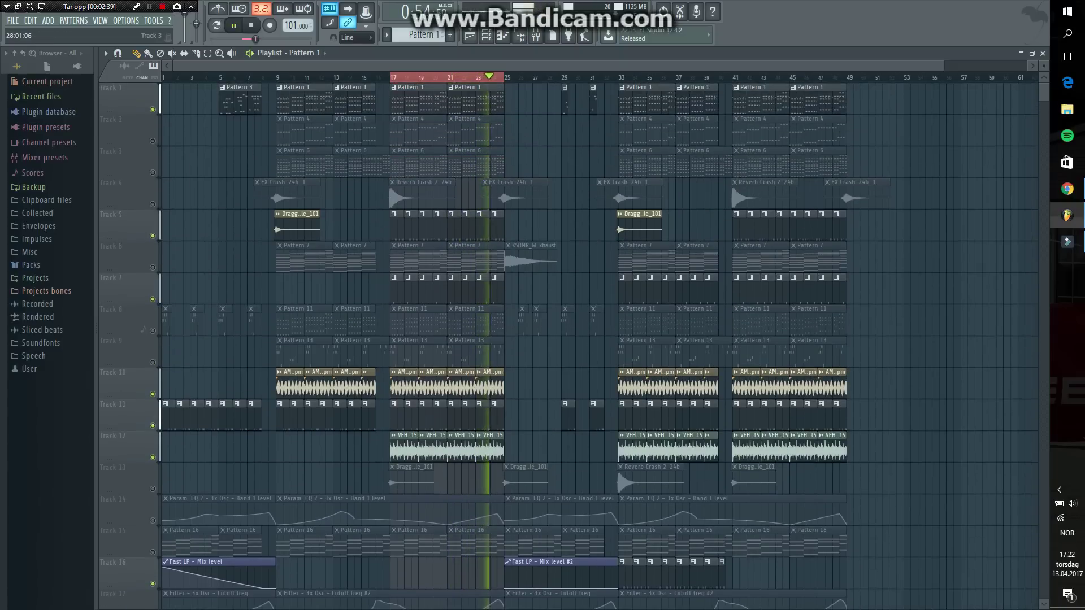
scroll(616, 468, "down", 4)
scroll(615, 468, "up", 4)
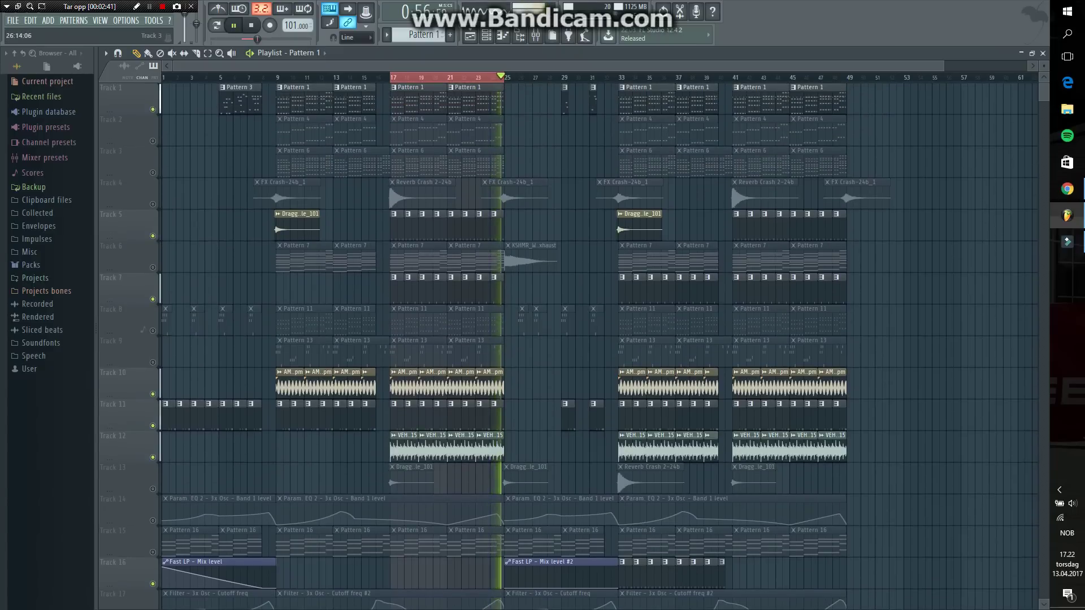
key("space")
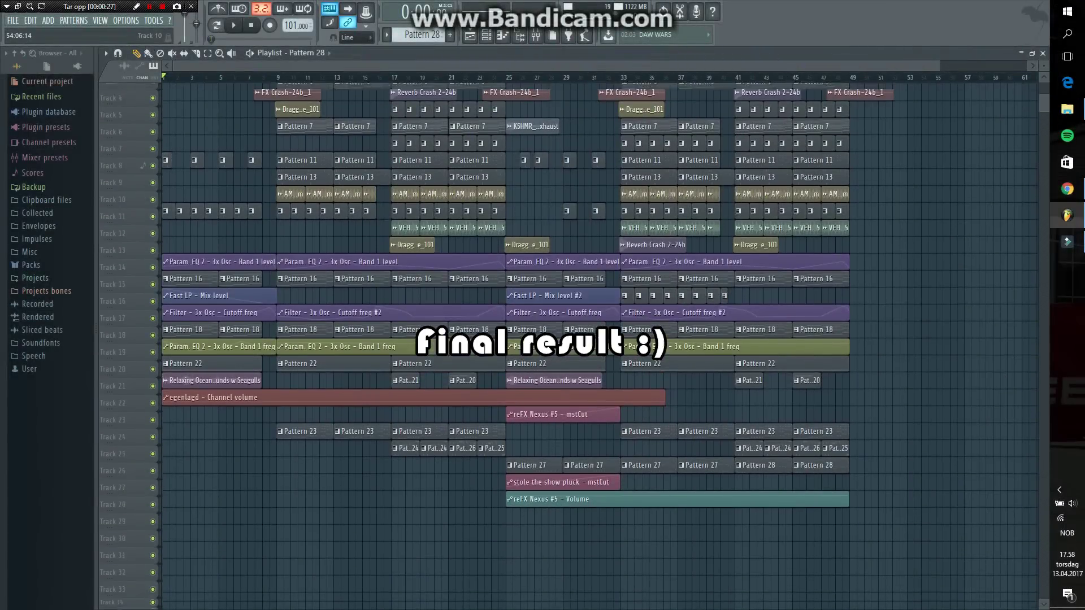
- Play the full arrangement from bar 1 and look over all its tracks in the playlist
scroll(234, 108, "up", 3)
scroll(261, 192, "up", 3)
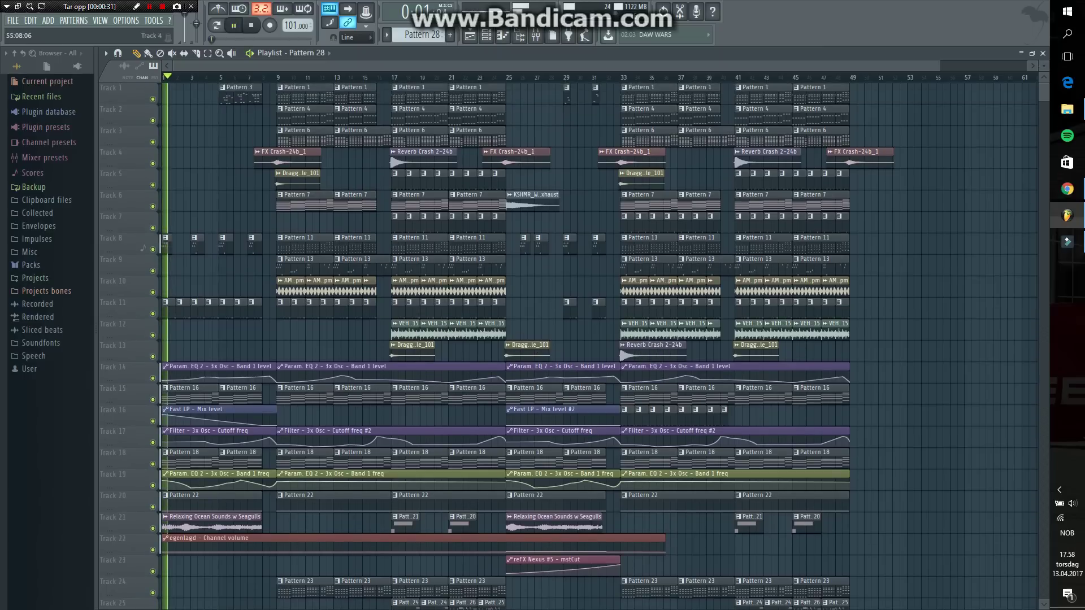
scroll(1005, 160, "down", 3)
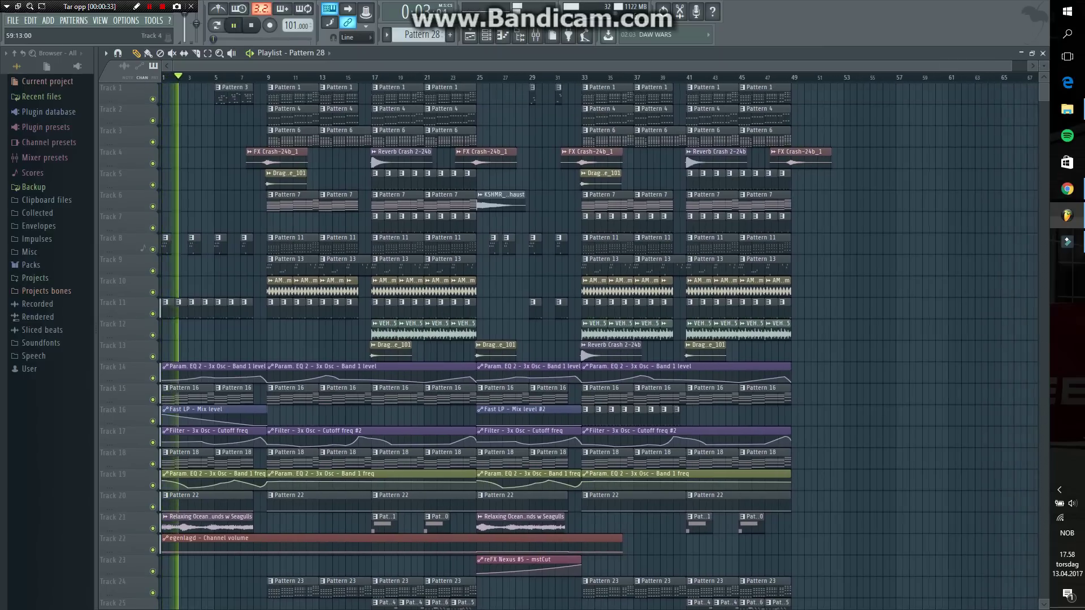
scroll(962, 180, "down", 7)
scroll(584, 345, "down", 1)
scroll(584, 346, "up", 5)
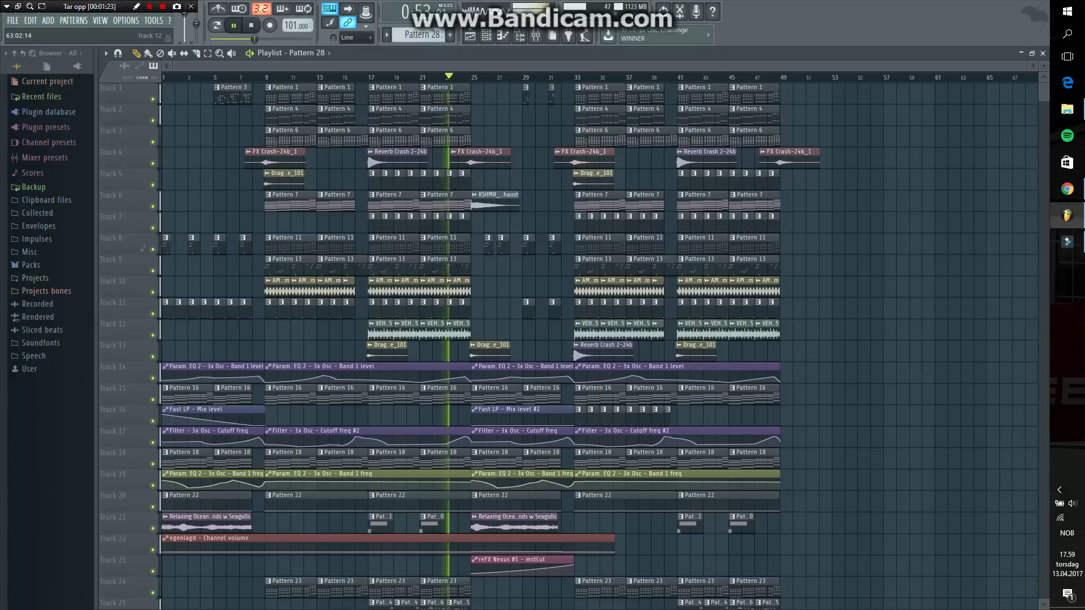
- View the reFX Nexus #5 lead of Pattern 27 in the piano roll during playback and return to the playlist
scroll(251, 49, "down", 3)
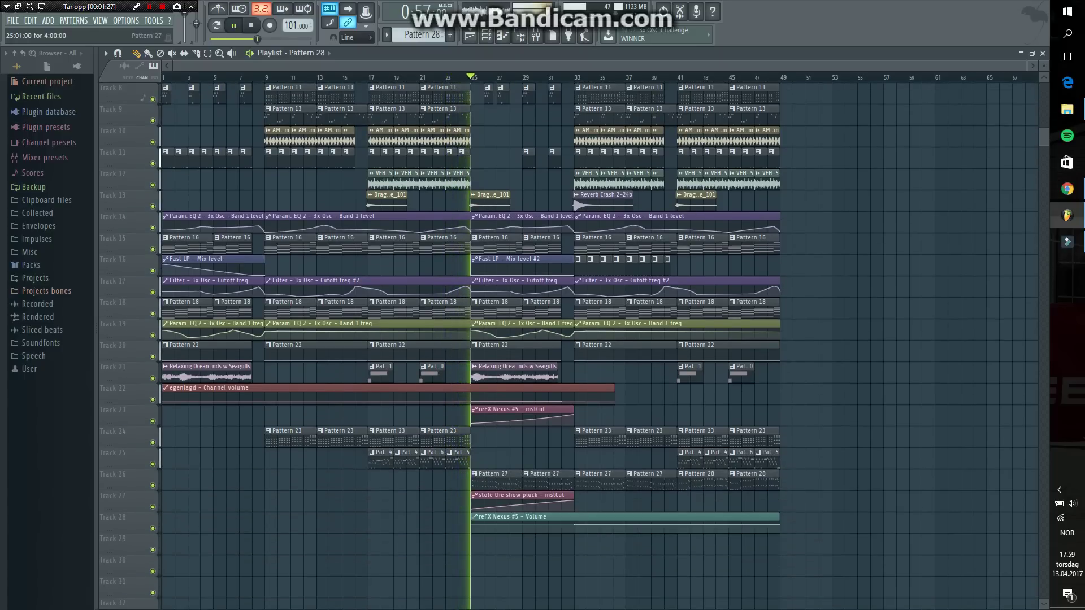
double_click(491, 480)
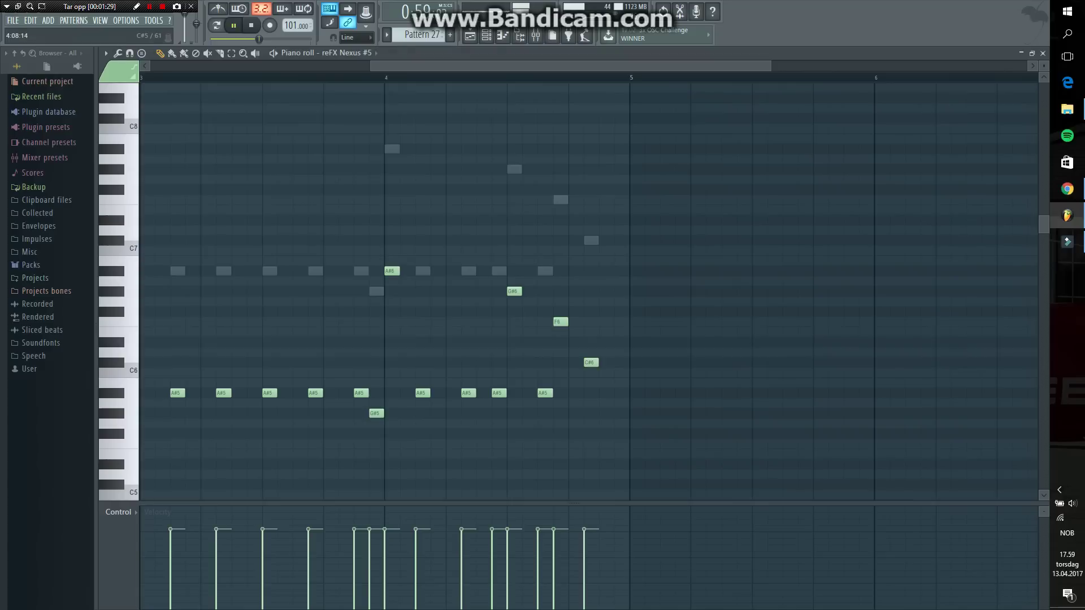
scroll(589, 291, "down", 2)
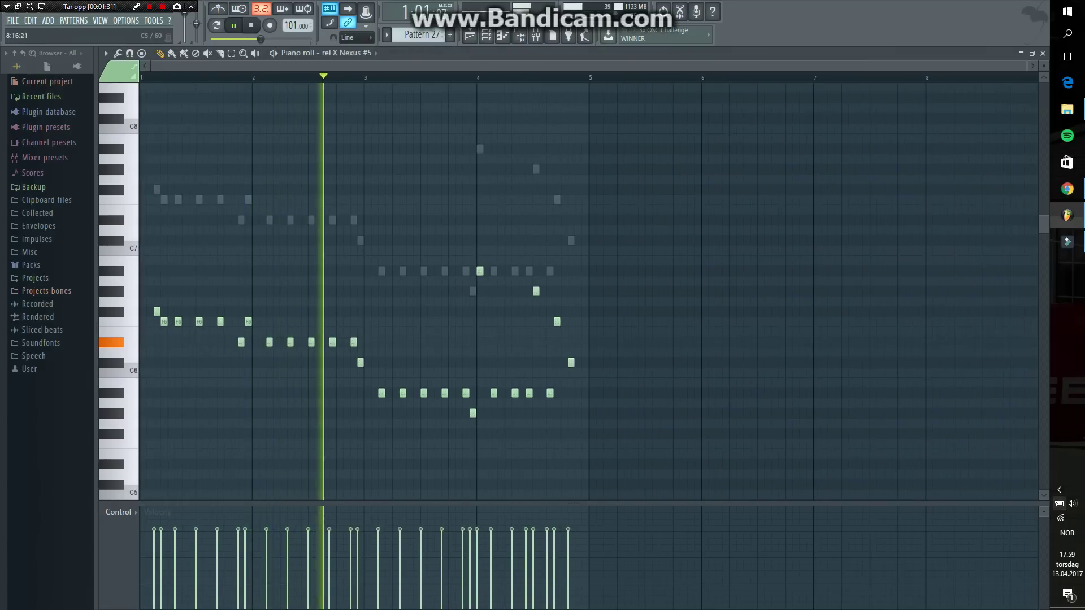
scroll(588, 291, "down", 1)
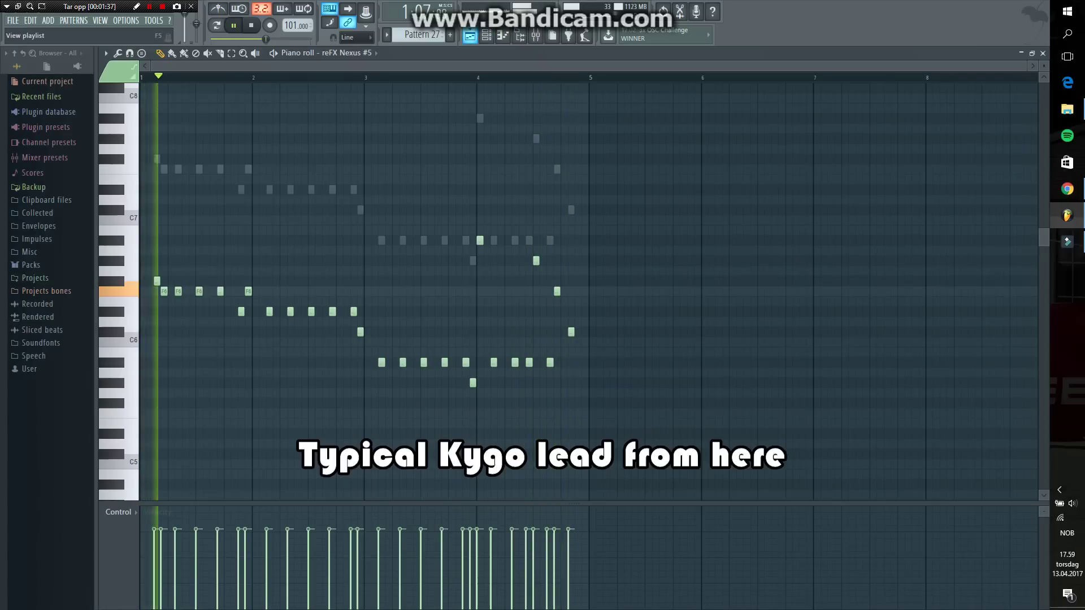
scroll(588, 291, "up", 3)
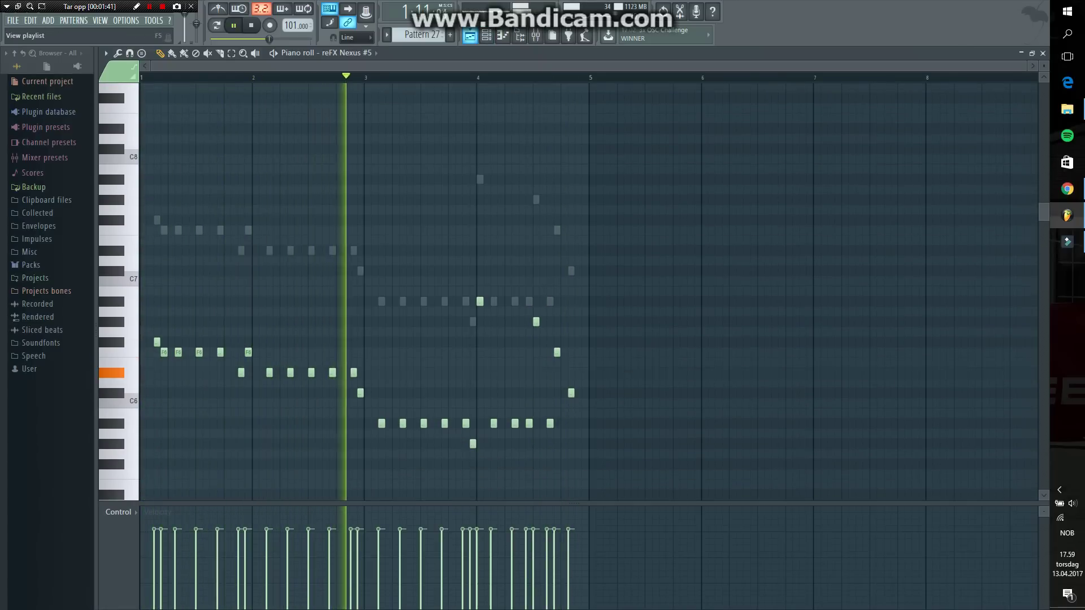
left_click(470, 36)
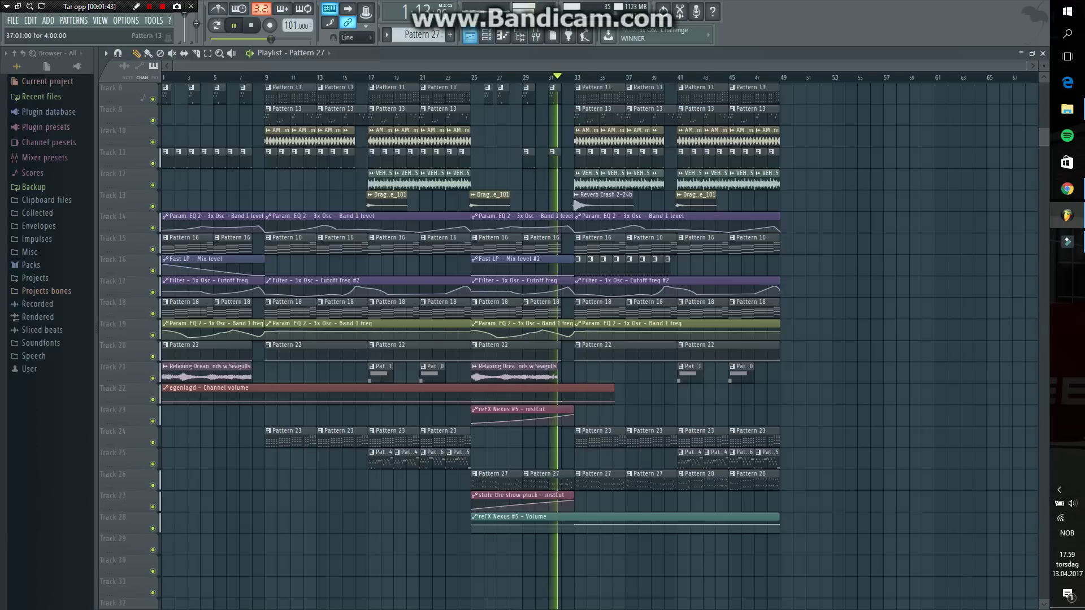
- View the reFX Nexus #5 melody of Pattern 28 in the piano roll during playback and return to the playlist
scroll(251, 49, "up", 5)
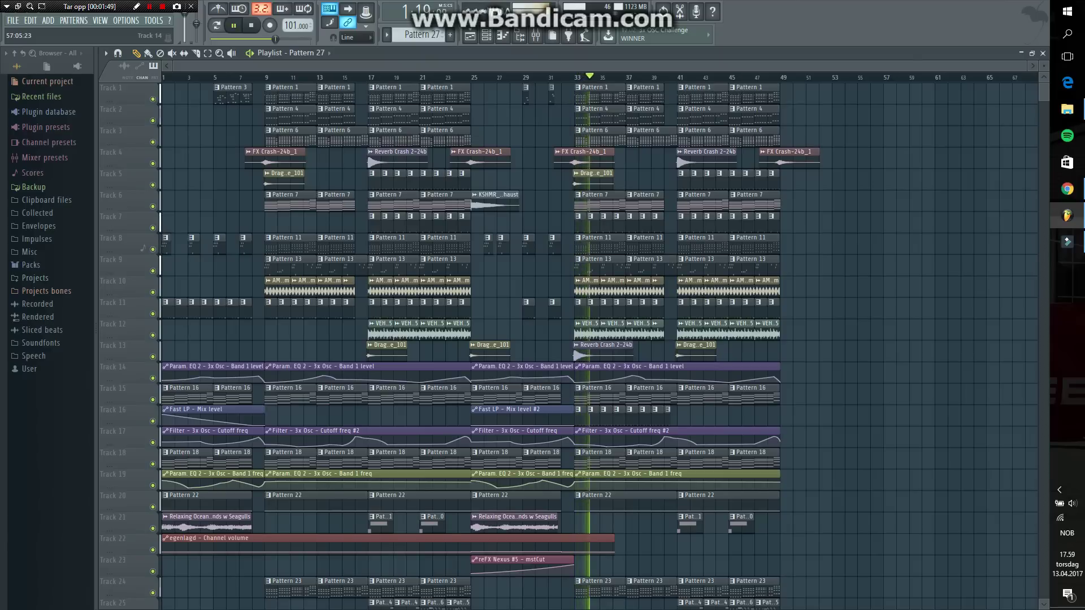
scroll(565, 339, "down", 4)
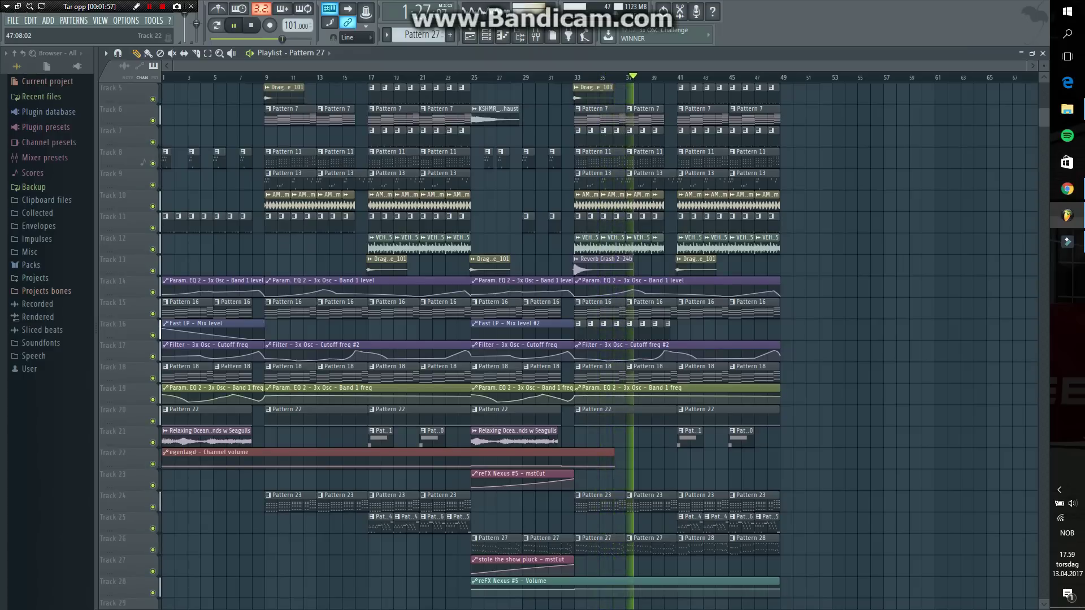
double_click(743, 544)
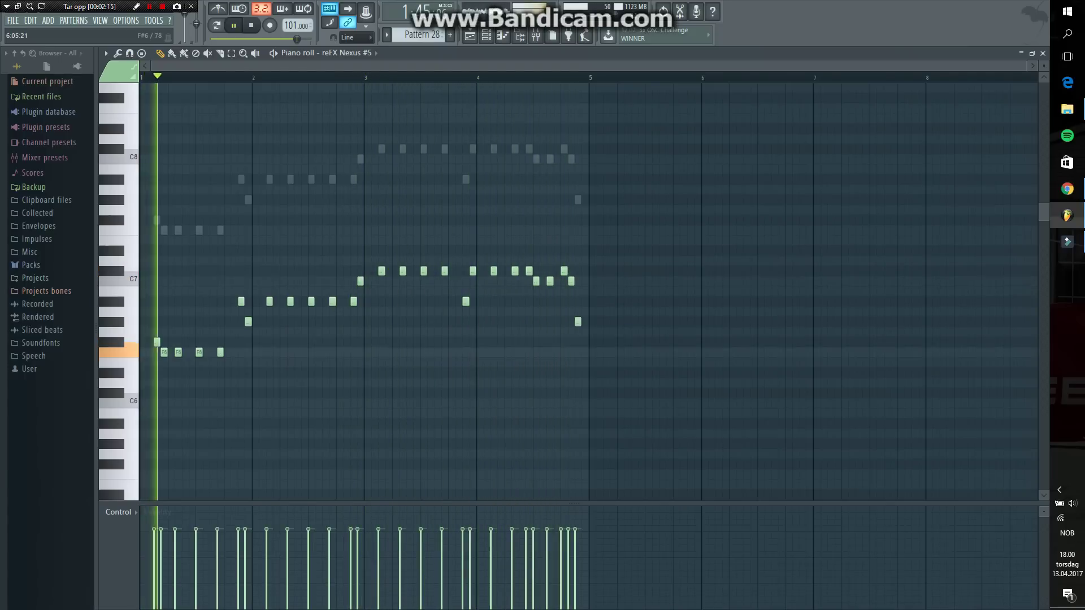
left_click(470, 35)
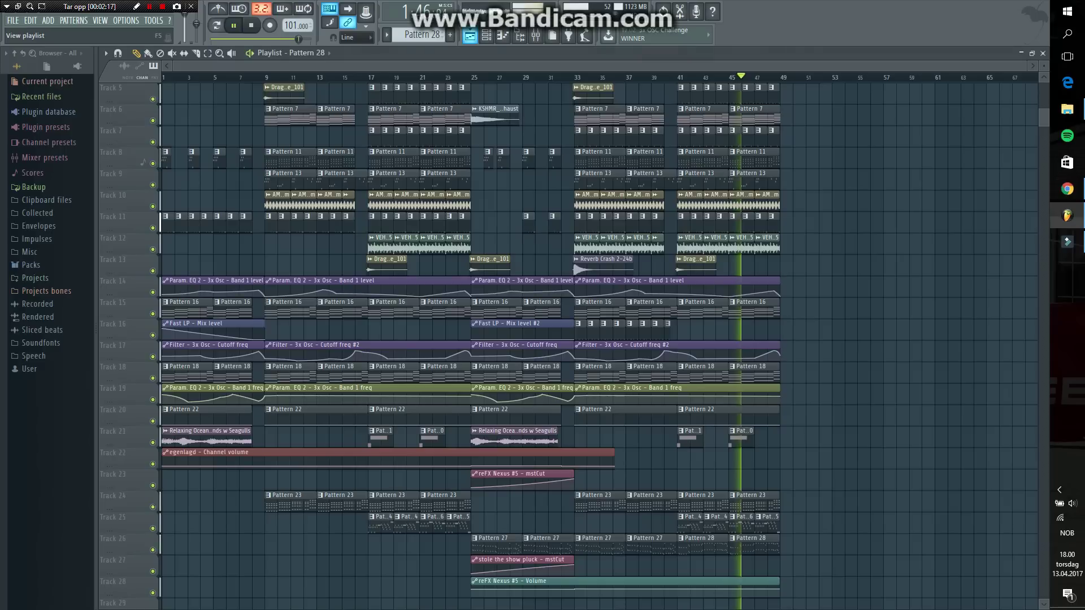
scroll(937, 266, "up", 3)
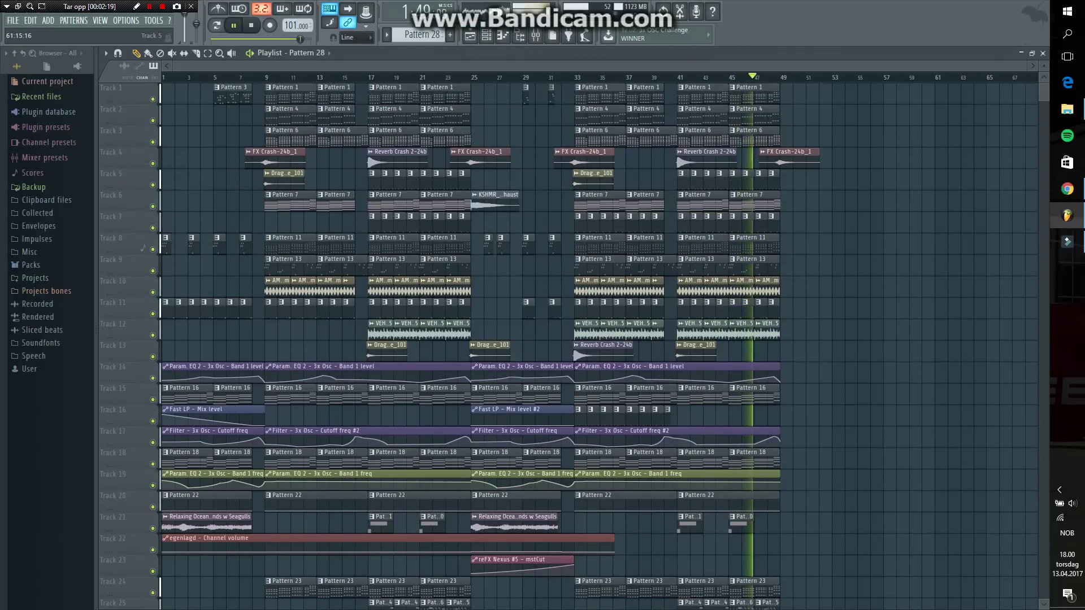